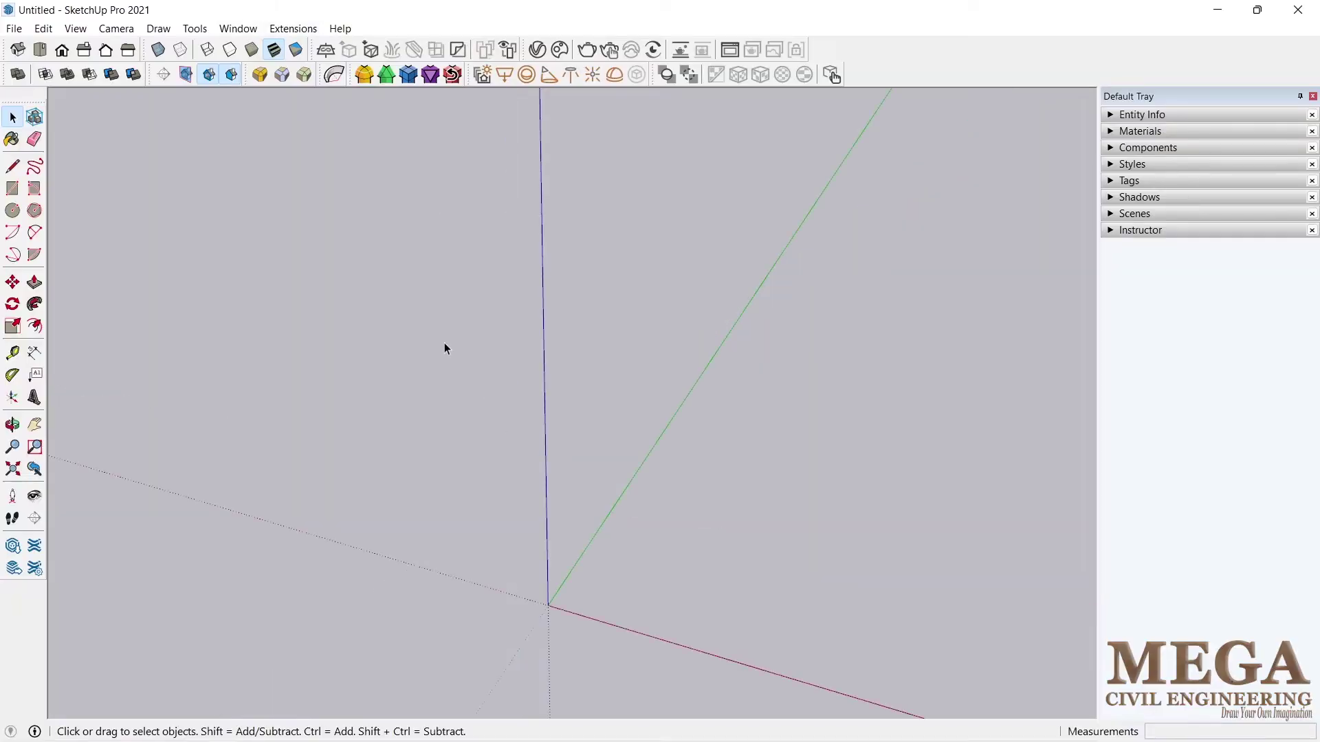
- Start a MajStair staircase with total height 96, stair number 10 and stair type Type B
{"action": "left_click", "coordinate": [290, 29]}
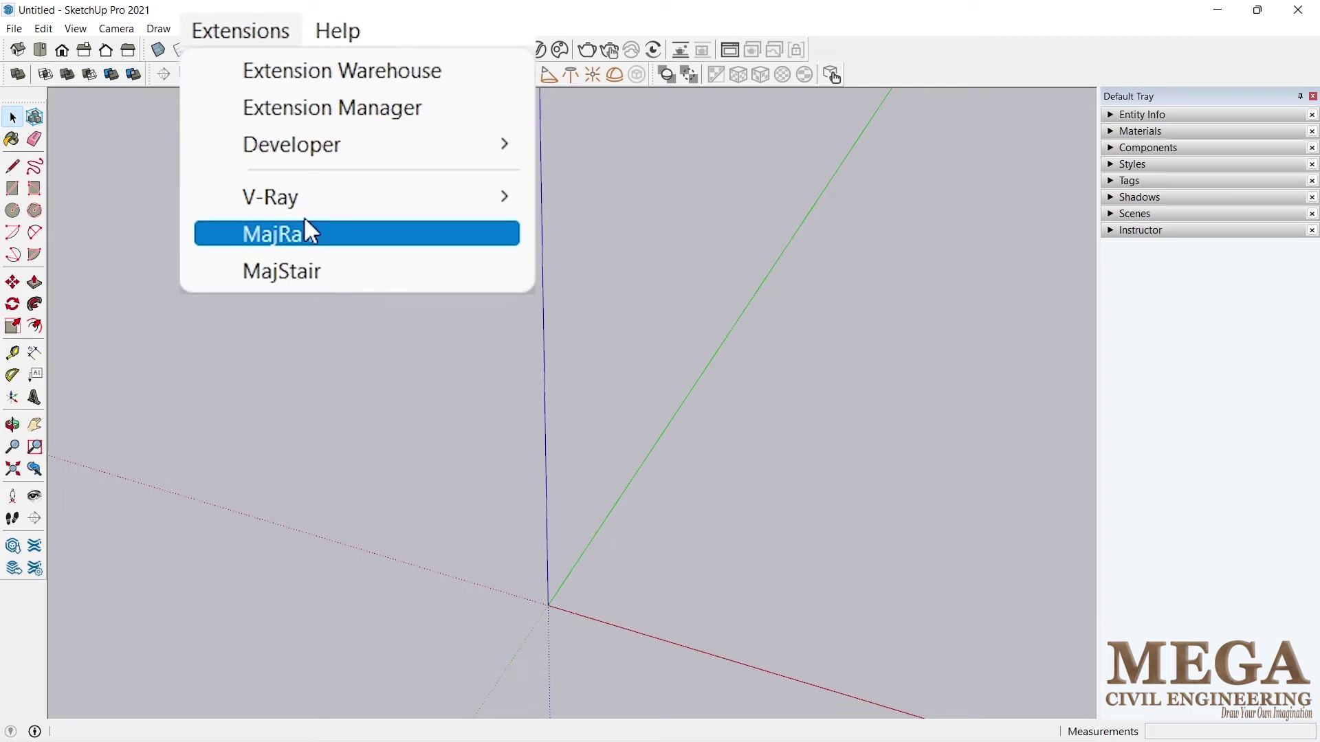
{"action": "left_click", "coordinate": [300, 276]}
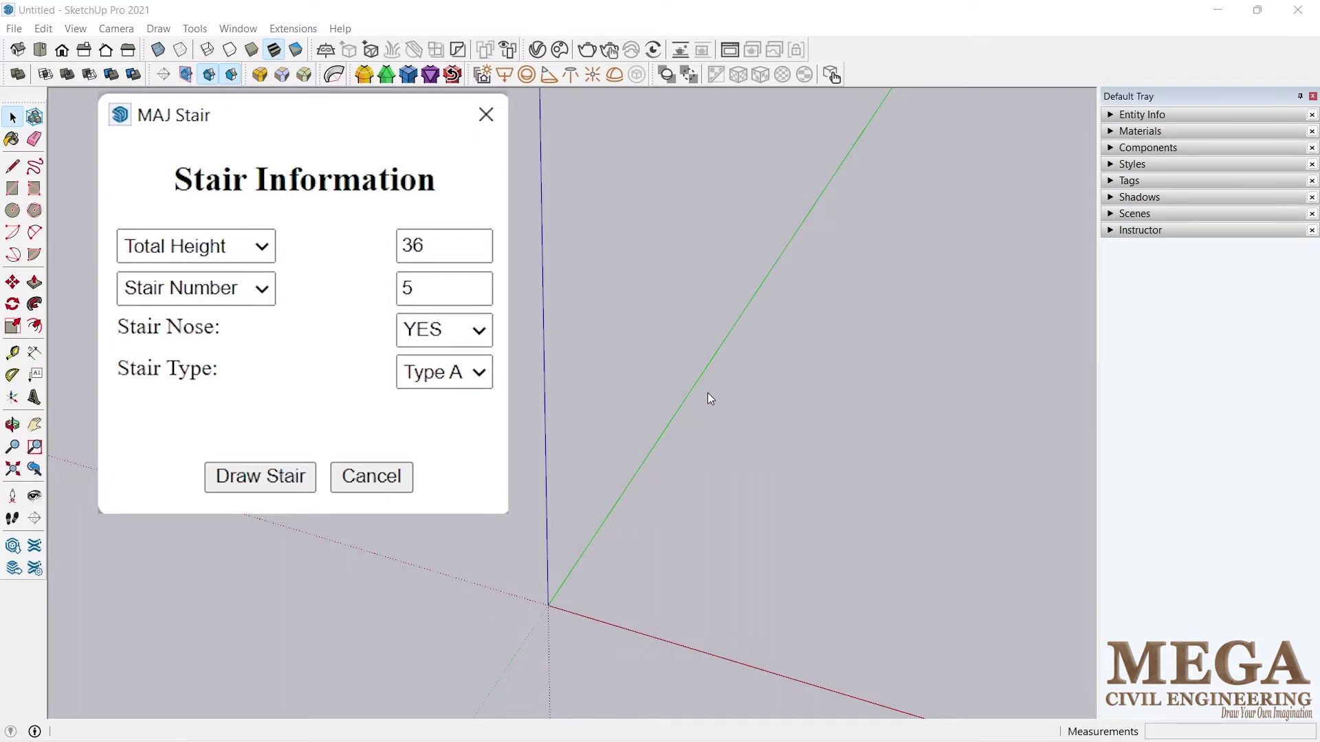
{"action": "double_click", "coordinate": [440, 251]}
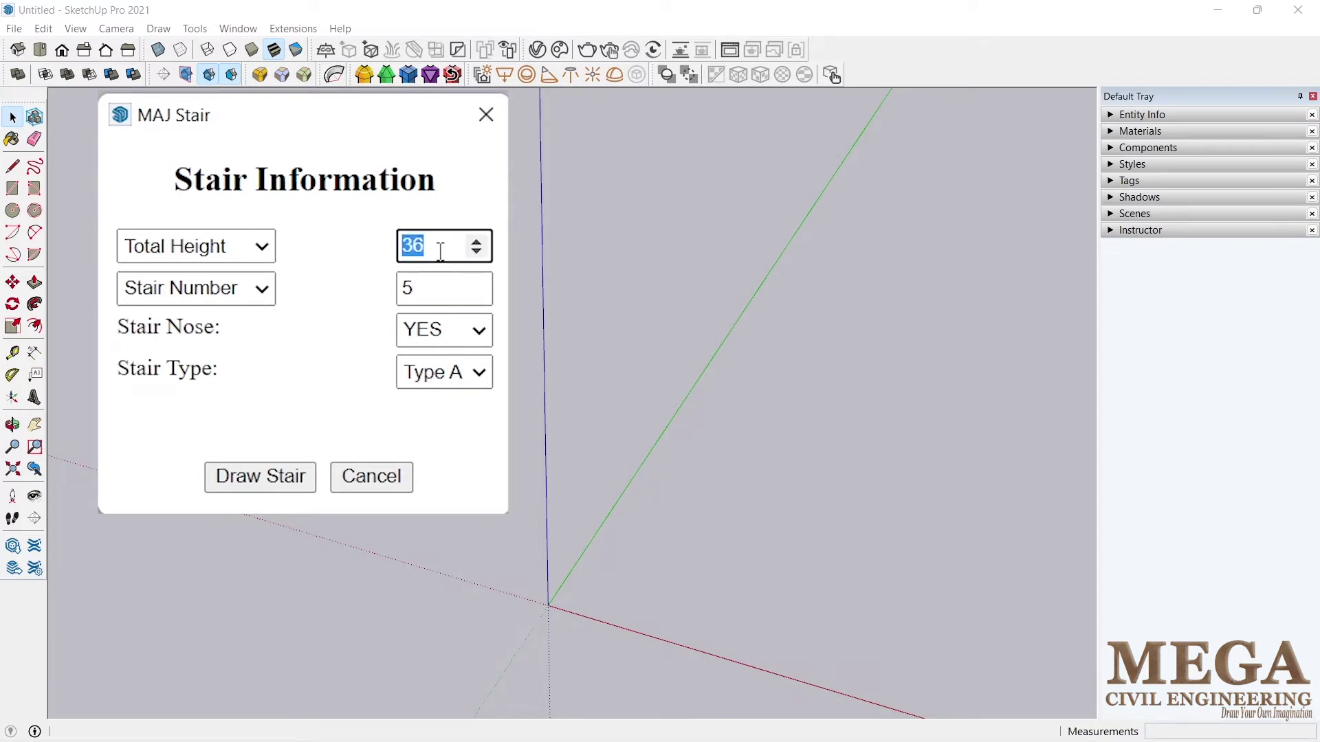
{"action": "type", "text": "96"}
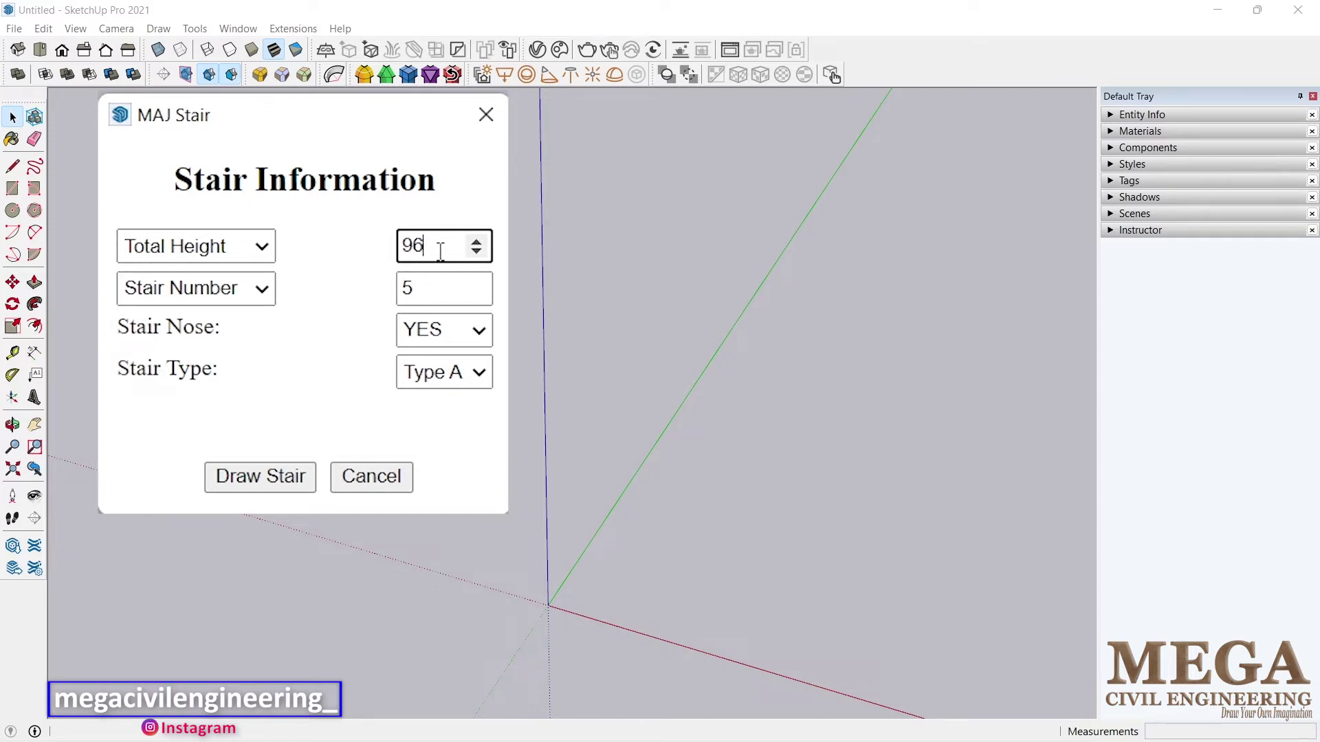
{"action": "left_click_drag", "start_coordinate": [424, 296], "coordinate": [381, 290]}
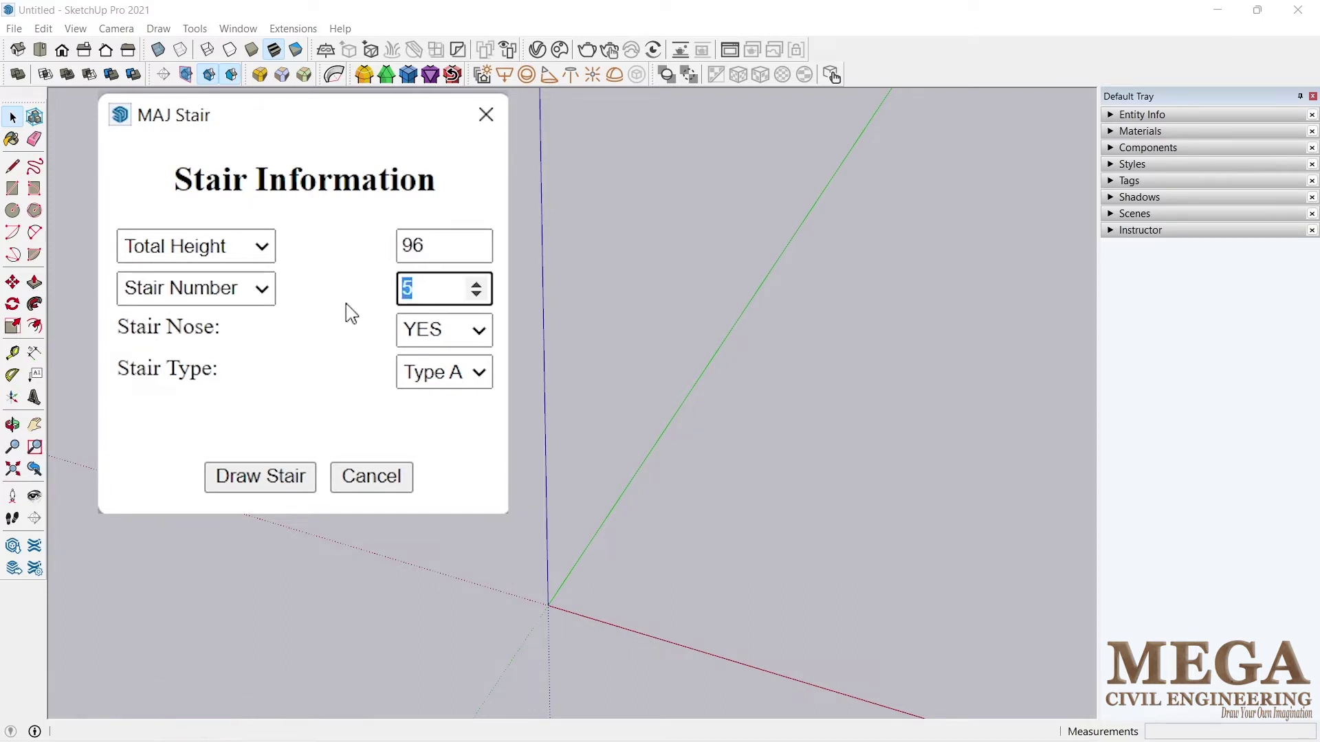
{"action": "type", "text": "10"}
{"action": "left_click", "coordinate": [476, 372]}
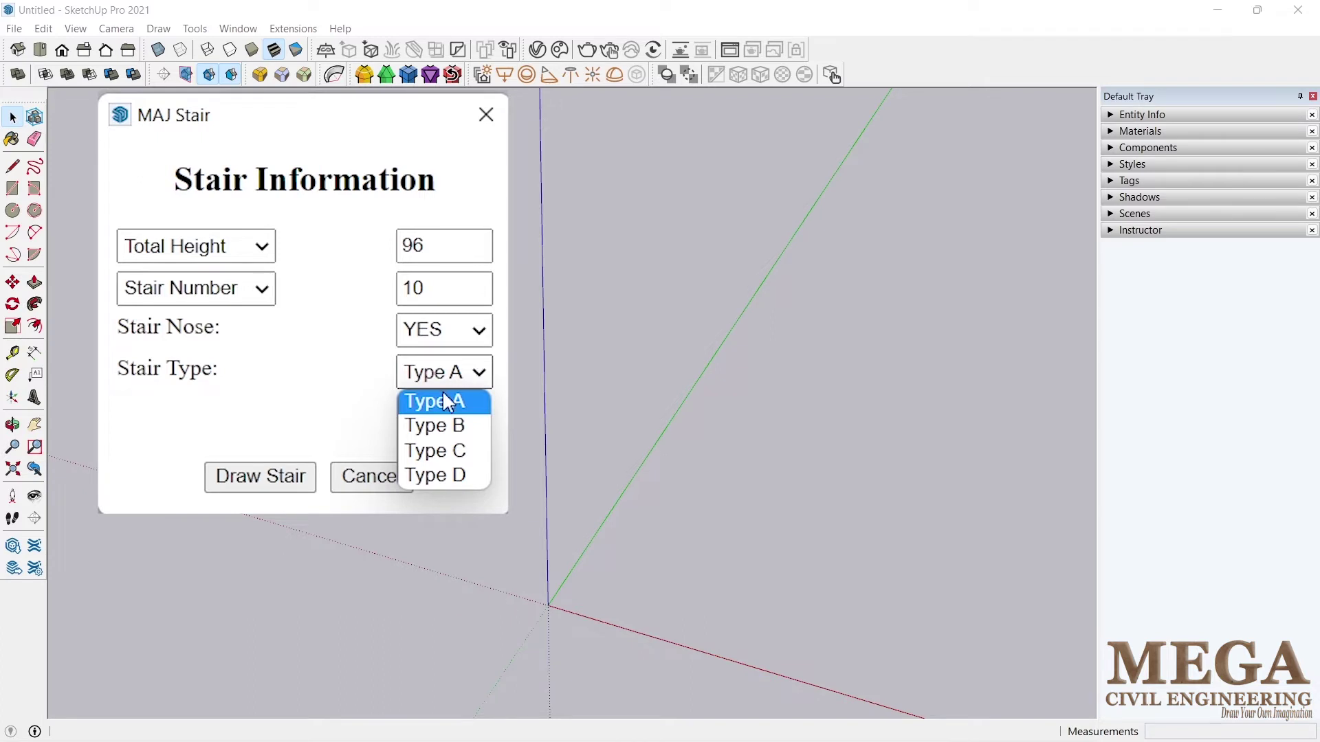
{"action": "left_click", "coordinate": [444, 429]}
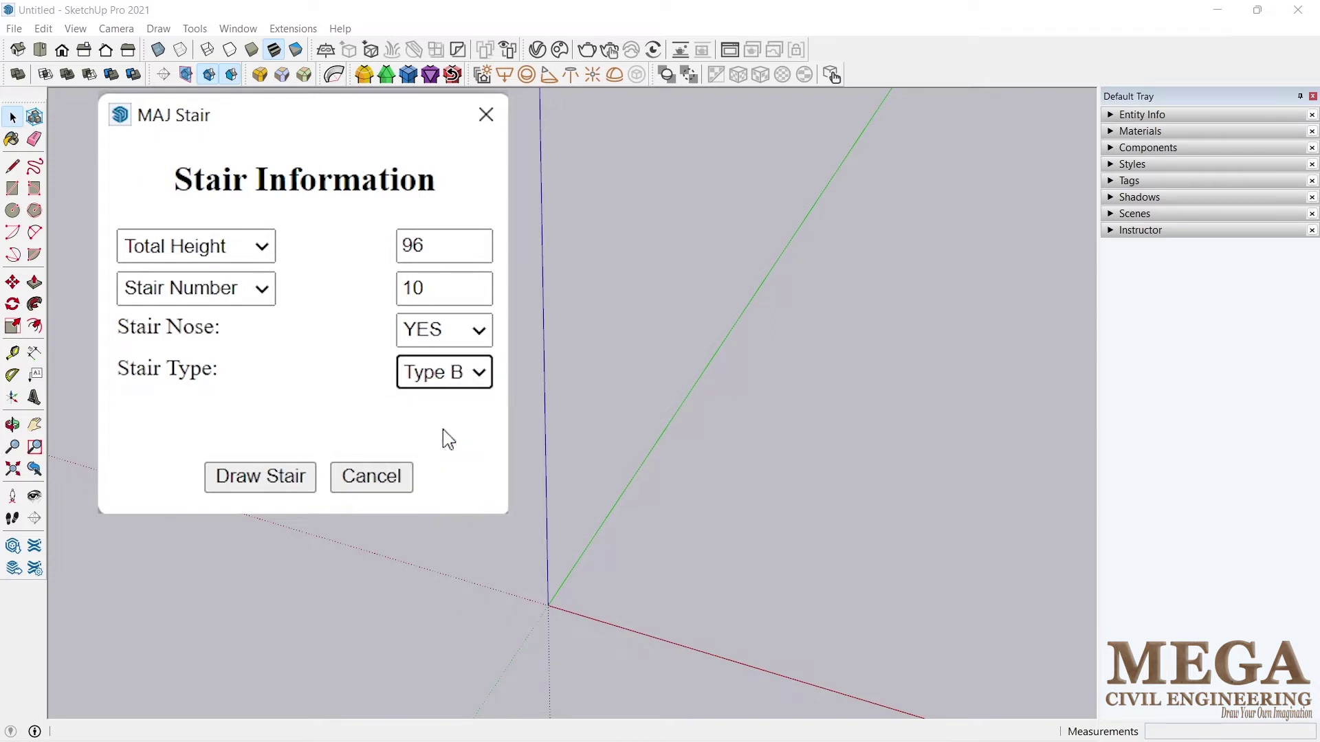
{"action": "left_click", "coordinate": [274, 476]}
- Place the staircase near the red axis, 48 inches wide, with a run of about 22' 4" parallel to the green axis
{"action": "middle_click_drag", "start_coordinate": [642, 624], "coordinate": [626, 581]}
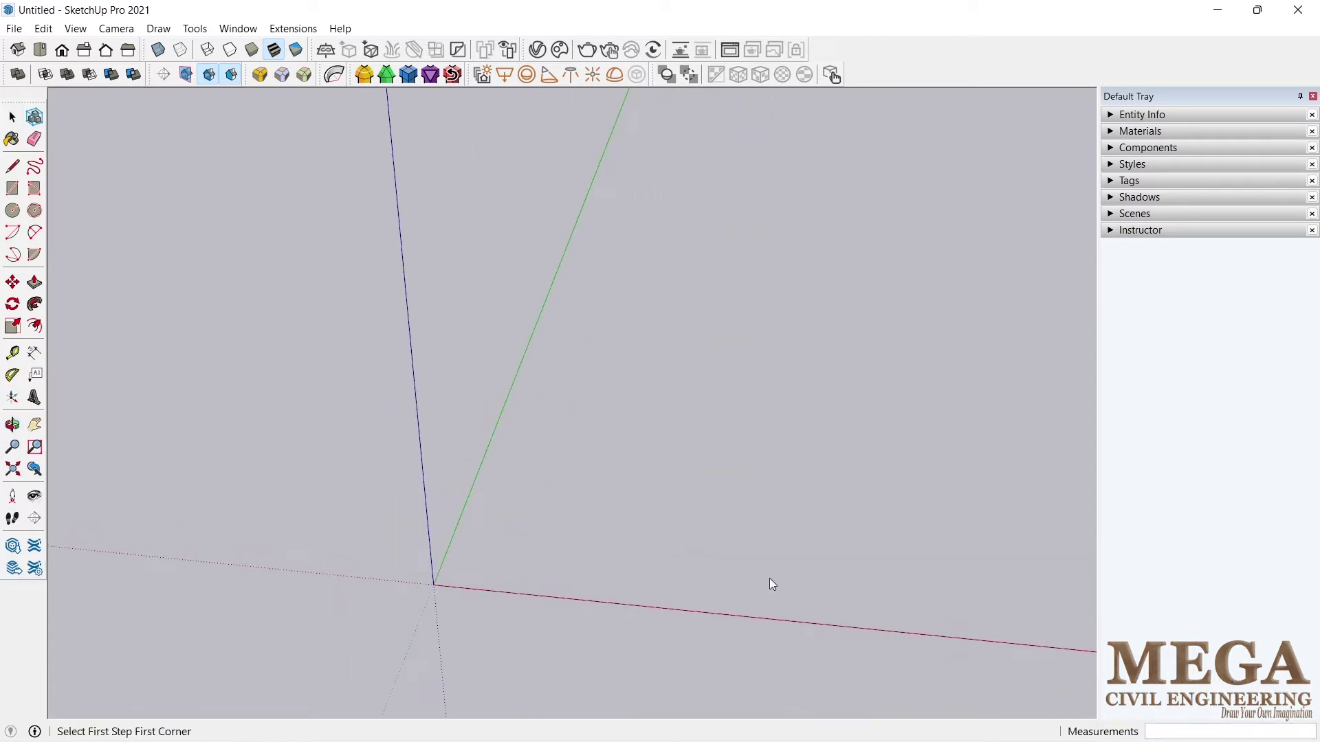
{"action": "left_click", "coordinate": [730, 579]}
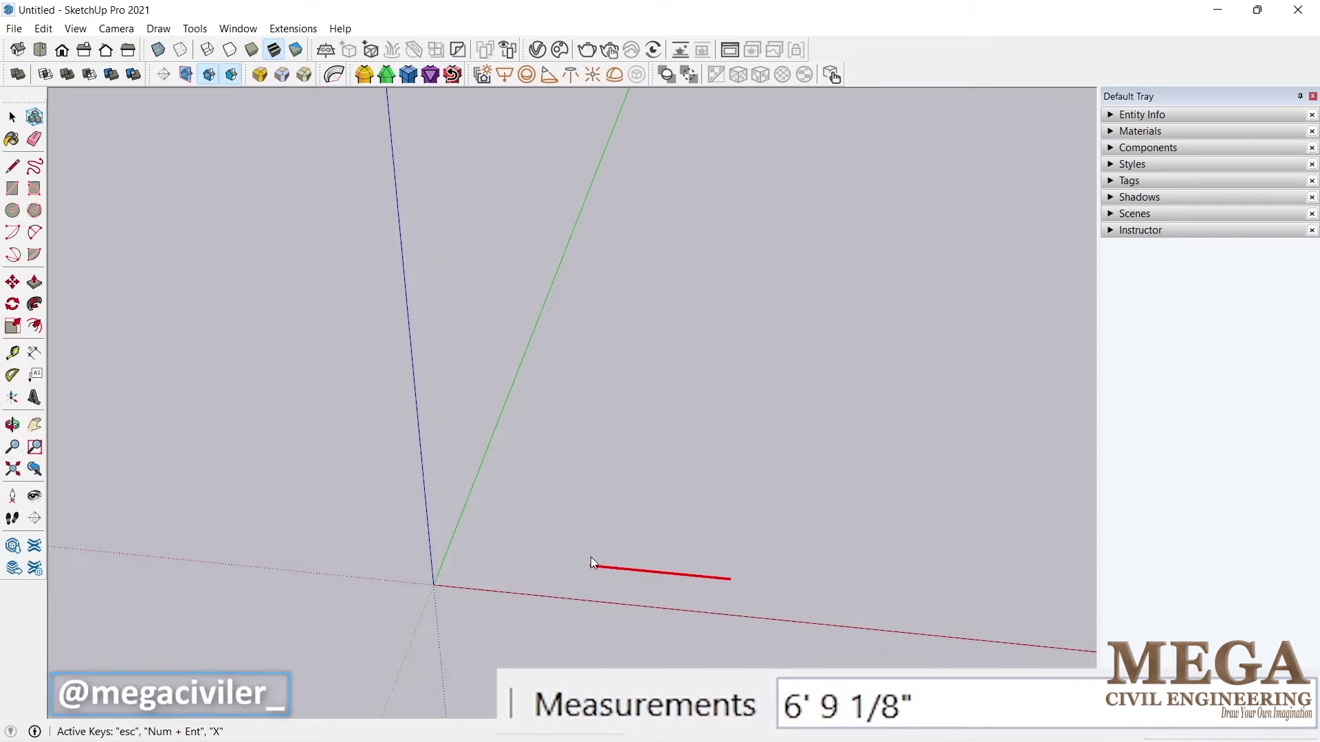
{"action": "type", "text": "48"}
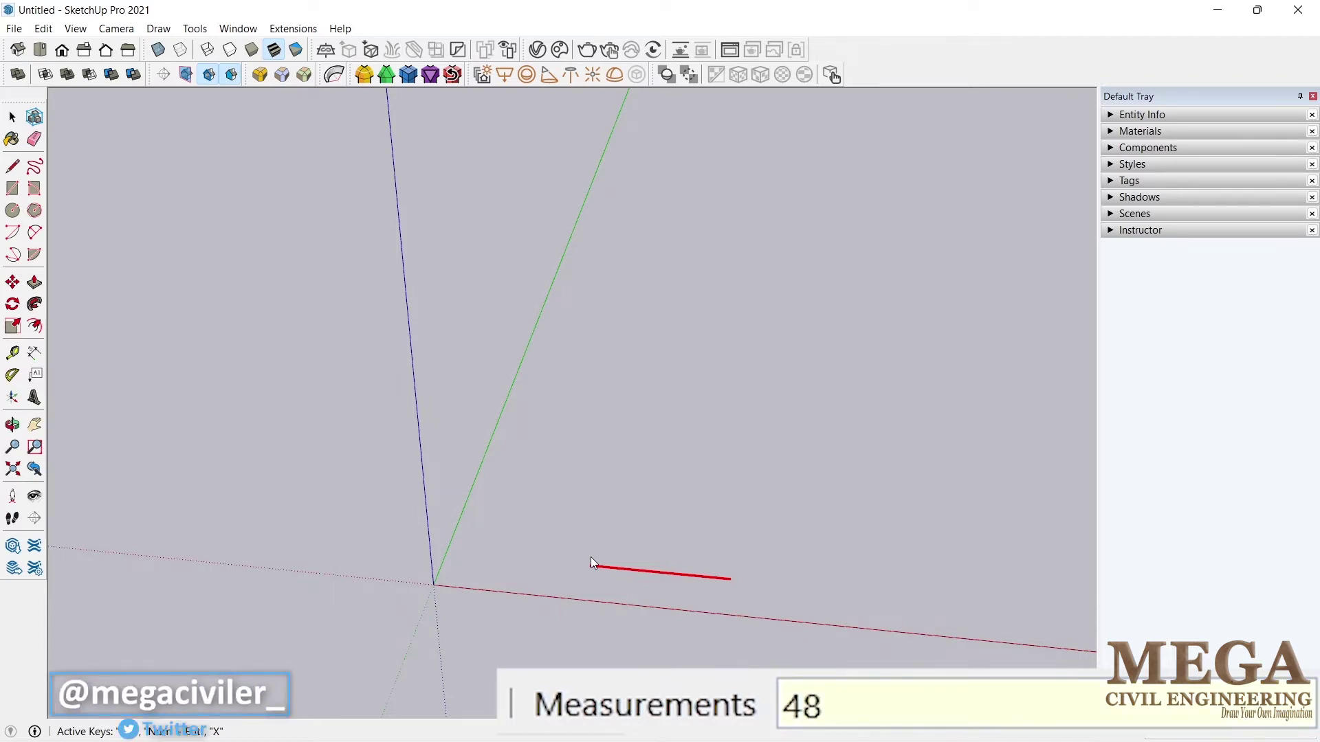
{"action": "key", "text": "Return"}
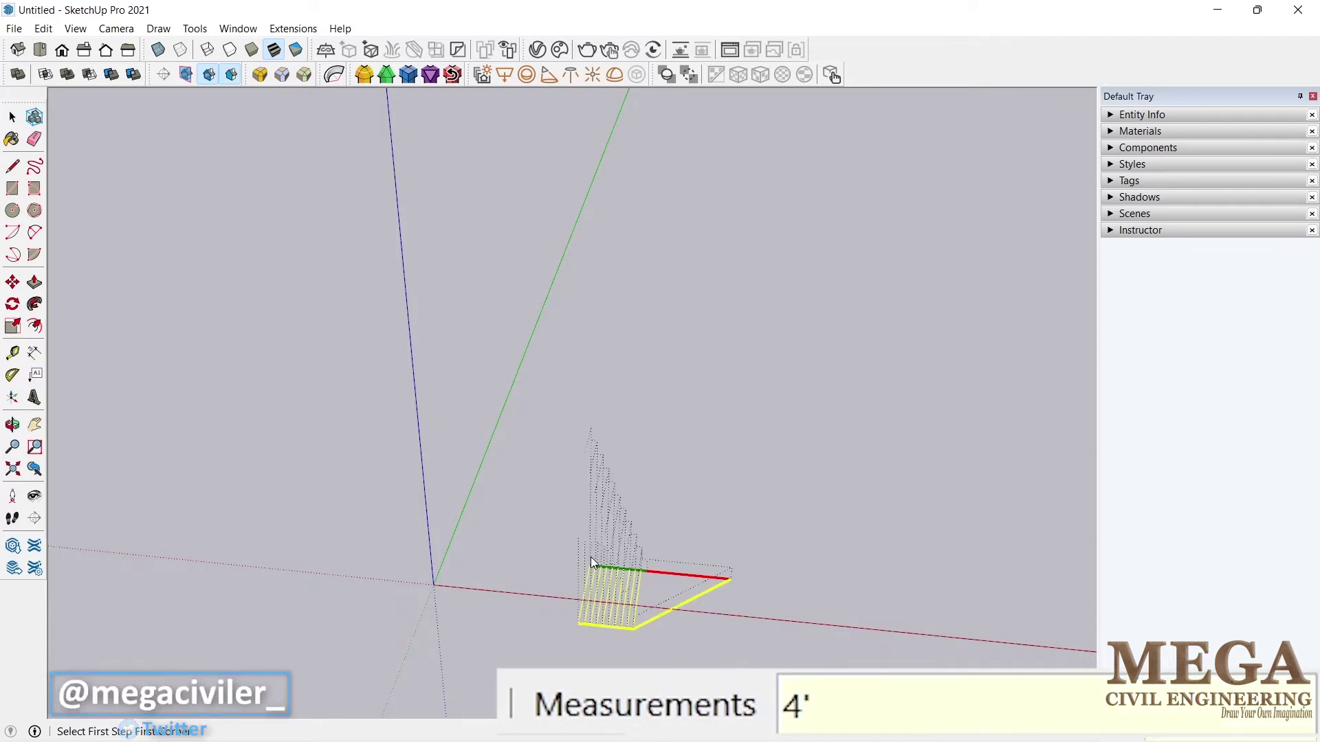
{"action": "middle_click_drag", "start_coordinate": [759, 415], "coordinate": [523, 364]}
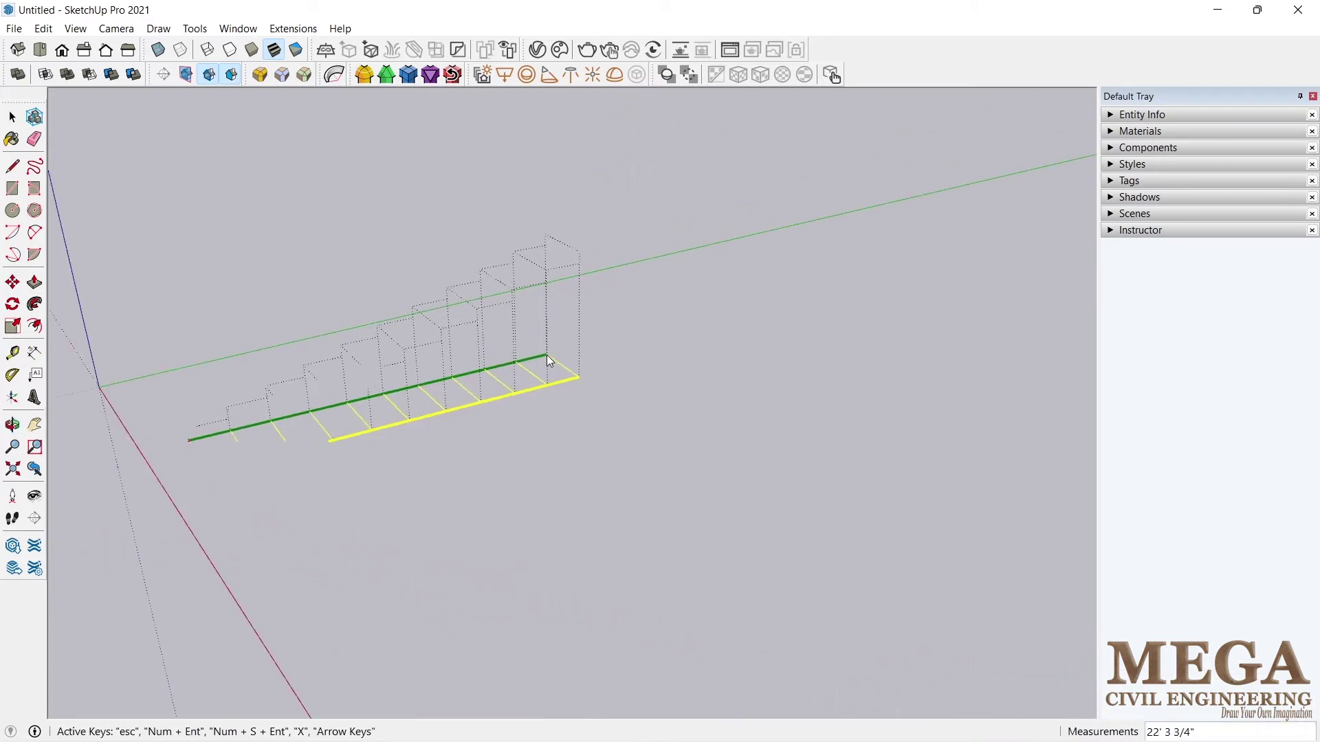
{"action": "left_click", "coordinate": [546, 354]}
- Examine the generated staircase's treads, risers and sloped side from several angles
{"action": "middle_click_drag", "start_coordinate": [546, 355], "coordinate": [511, 538]}
{"action": "scroll", "coordinate": [576, 465], "scroll_direction": "down", "scroll_amount": 2}
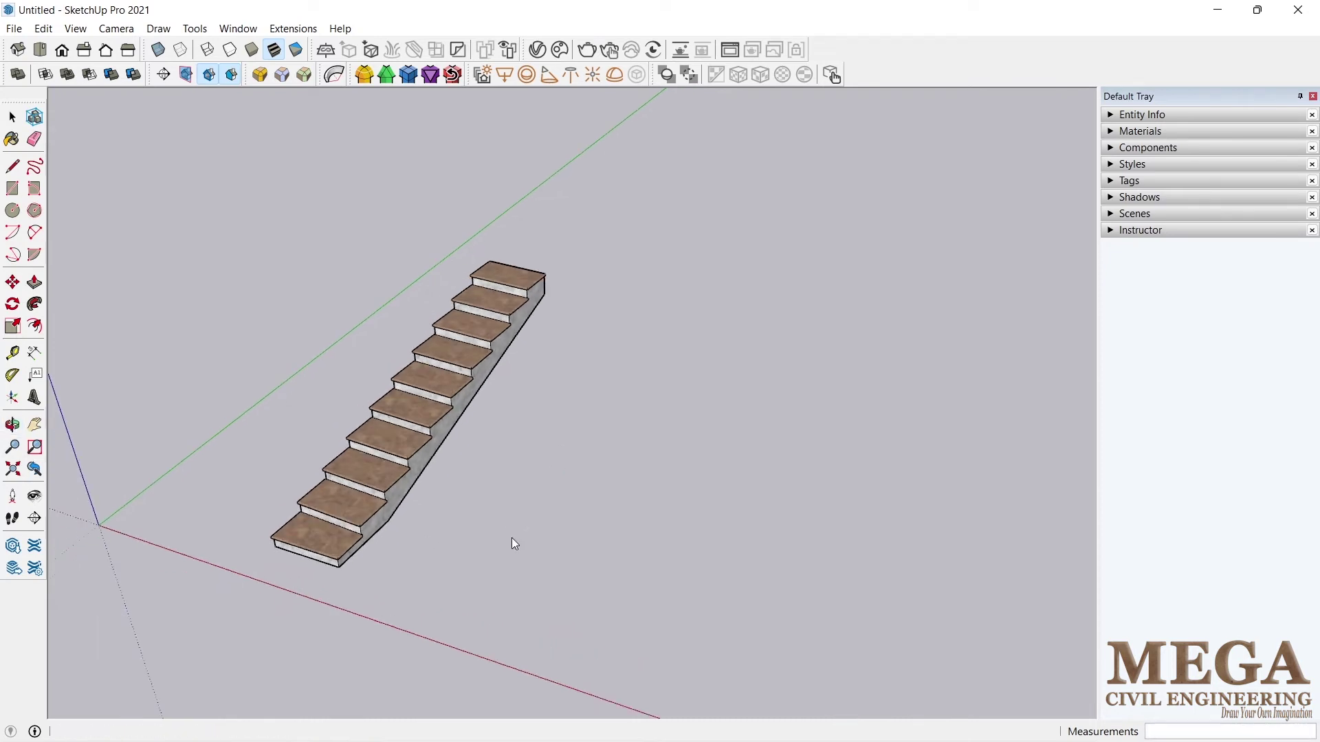
{"action": "middle_click_drag", "start_coordinate": [413, 542], "coordinate": [344, 506]}
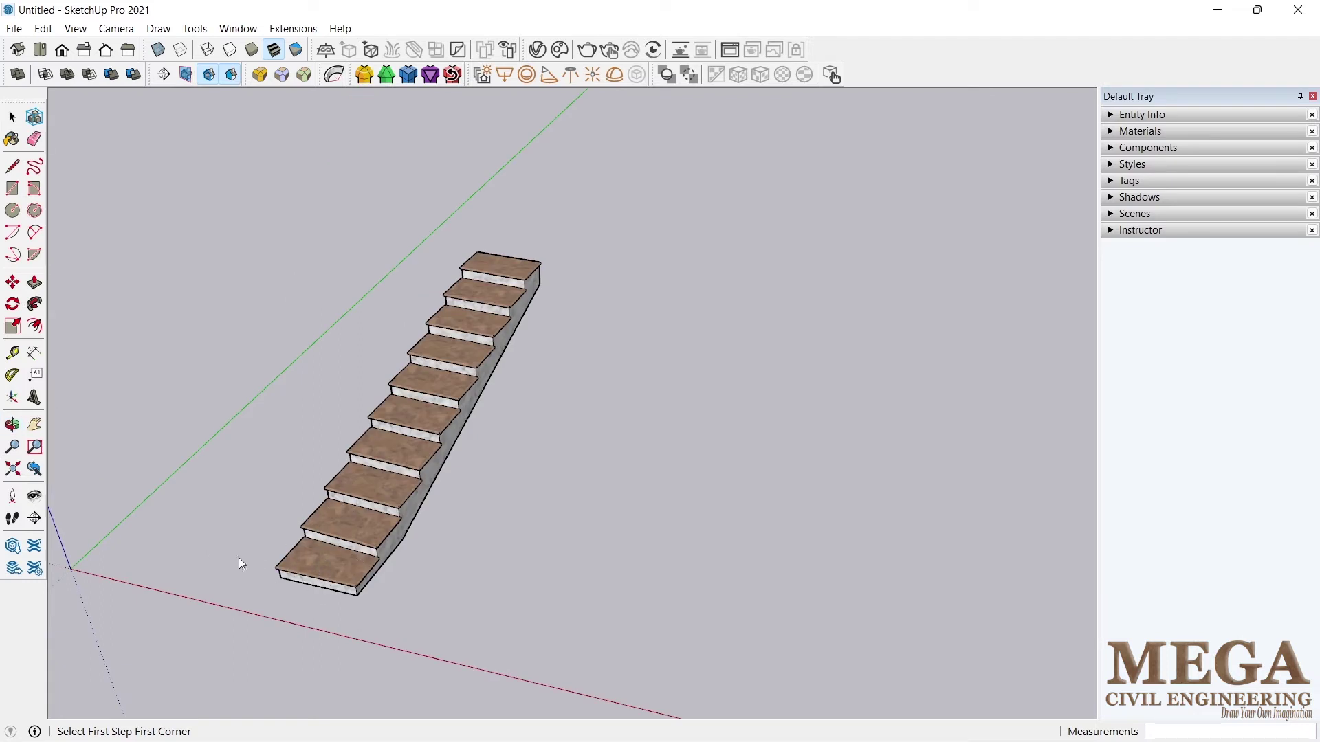
{"action": "middle_click_drag", "start_coordinate": [460, 580], "coordinate": [434, 586]}
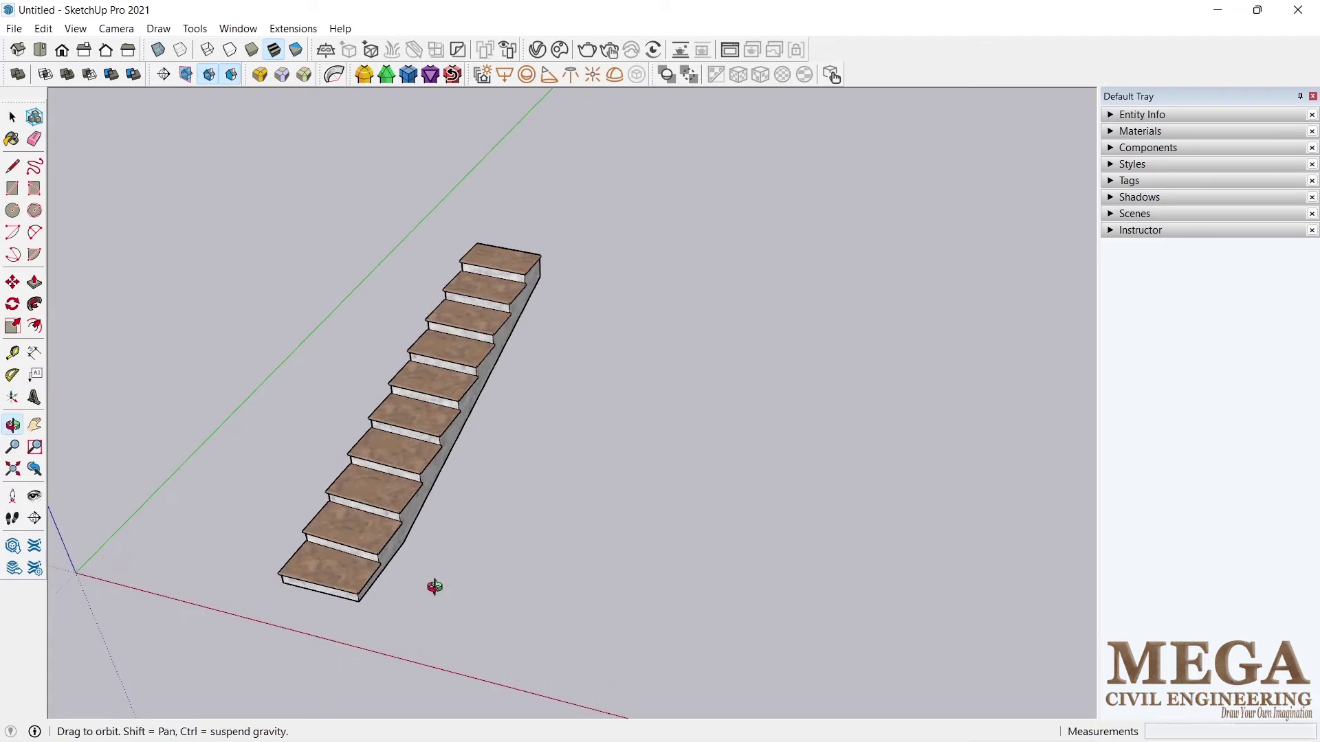
{"action": "scroll", "coordinate": [407, 559], "scroll_direction": "up", "scroll_amount": 2}
{"action": "scroll", "coordinate": [407, 558], "scroll_direction": "up", "scroll_amount": 1}
{"action": "scroll", "coordinate": [416, 551], "scroll_direction": "up", "scroll_amount": 3}
{"action": "middle_click_drag", "start_coordinate": [236, 555], "coordinate": [533, 536]}
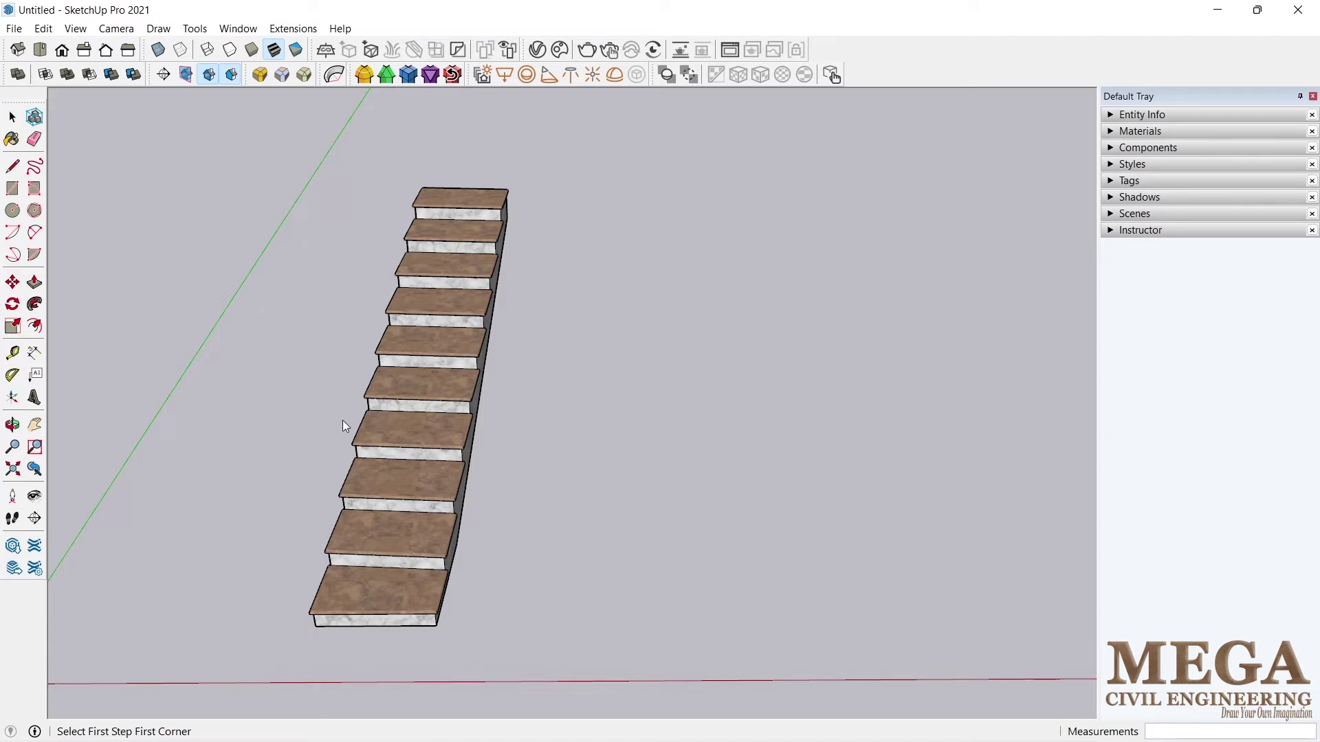
- Draw a 2" line inward across the lowest tread from the midpoint of its side edge
{"action": "scroll", "coordinate": [326, 540], "scroll_direction": "up", "scroll_amount": 3}
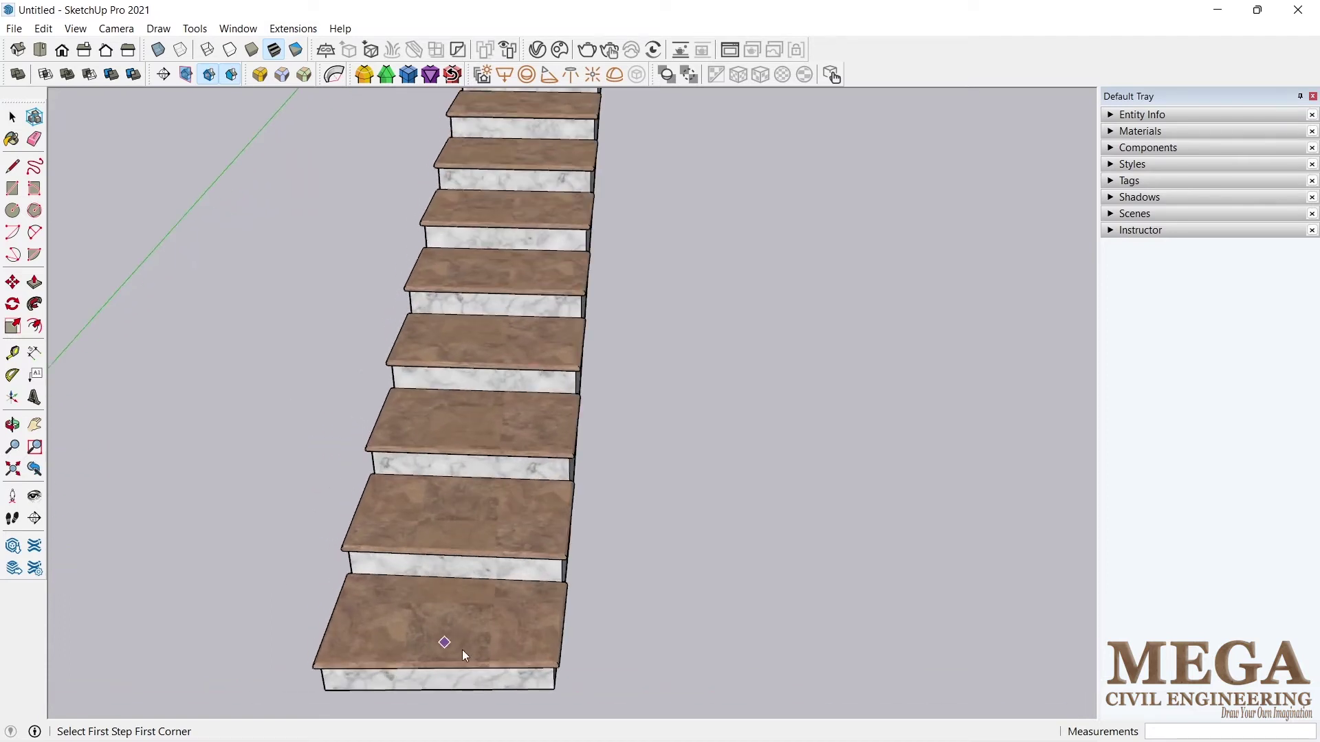
{"action": "middle_click_drag", "start_coordinate": [462, 650], "coordinate": [507, 538]}
{"action": "scroll", "coordinate": [283, 522], "scroll_direction": "up", "scroll_amount": 5}
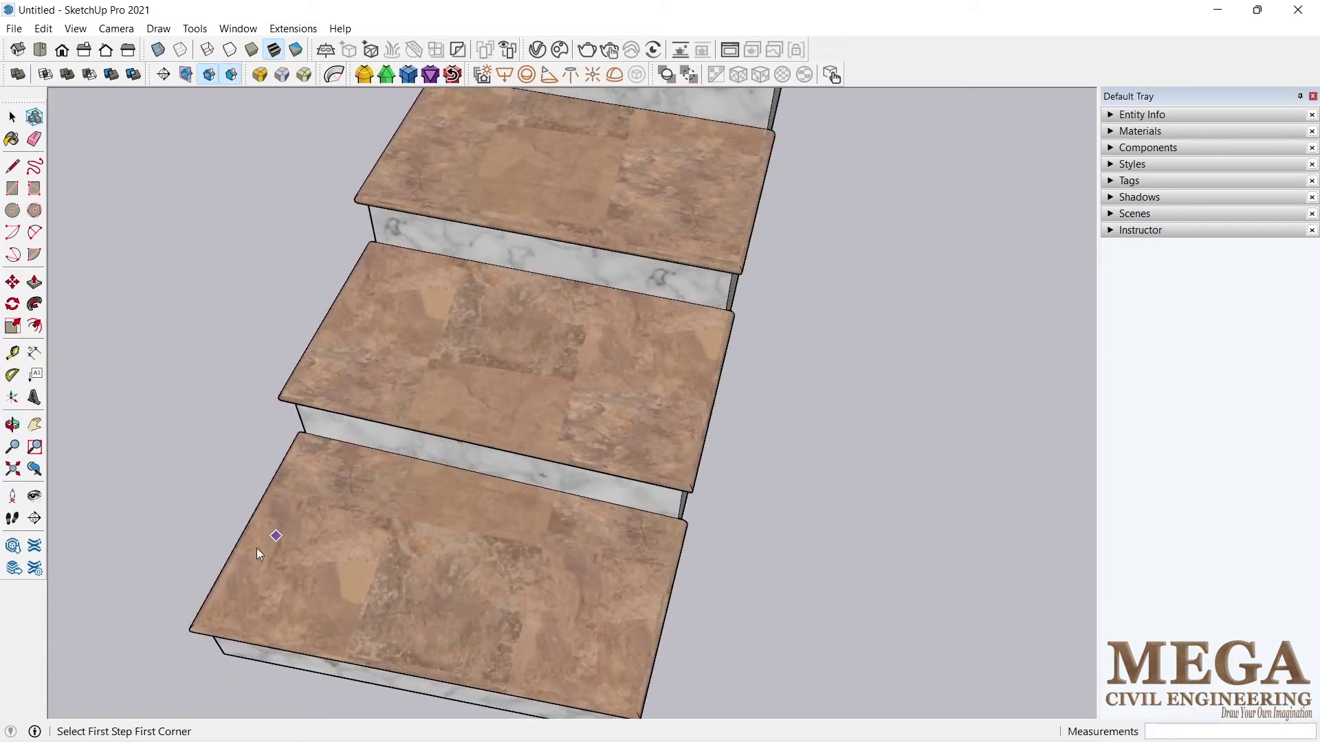
{"action": "left_click", "coordinate": [11, 168]}
{"action": "scroll", "coordinate": [261, 519], "scroll_direction": "up", "scroll_amount": 5}
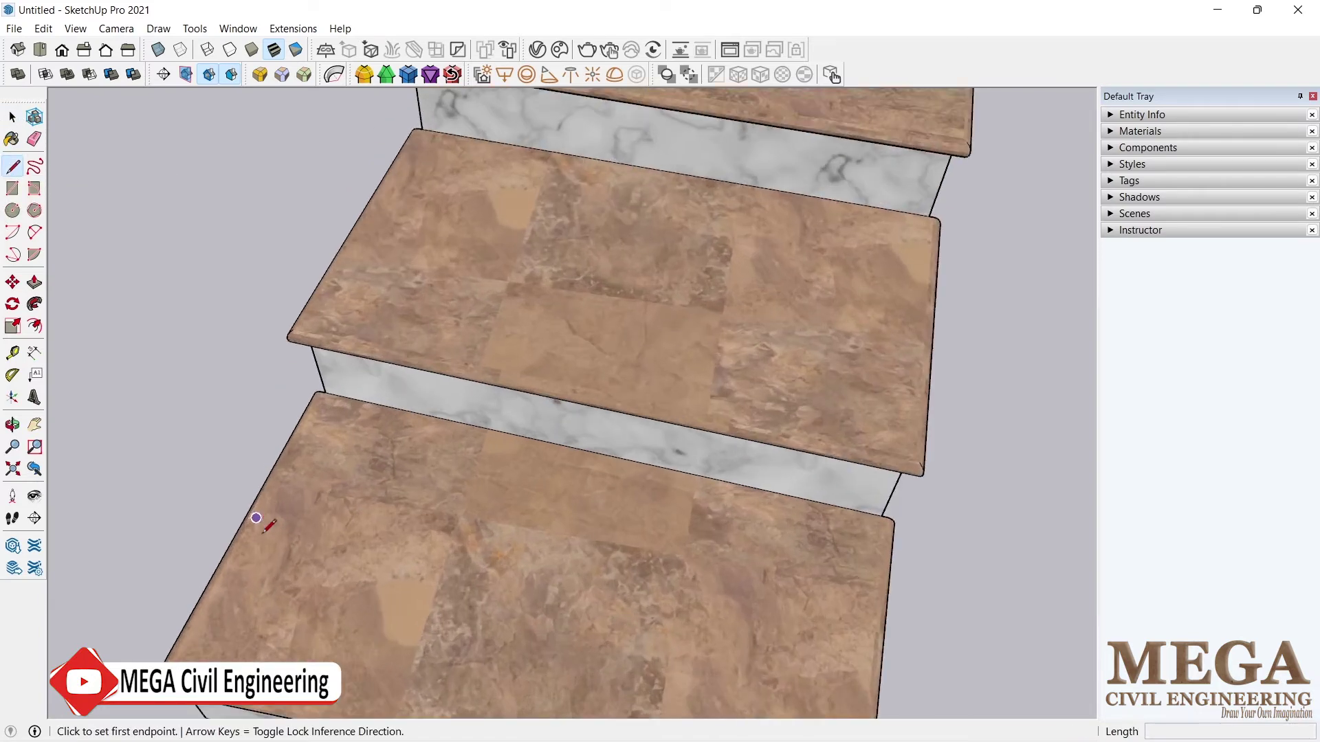
{"action": "scroll", "coordinate": [248, 543], "scroll_direction": "up", "scroll_amount": 1}
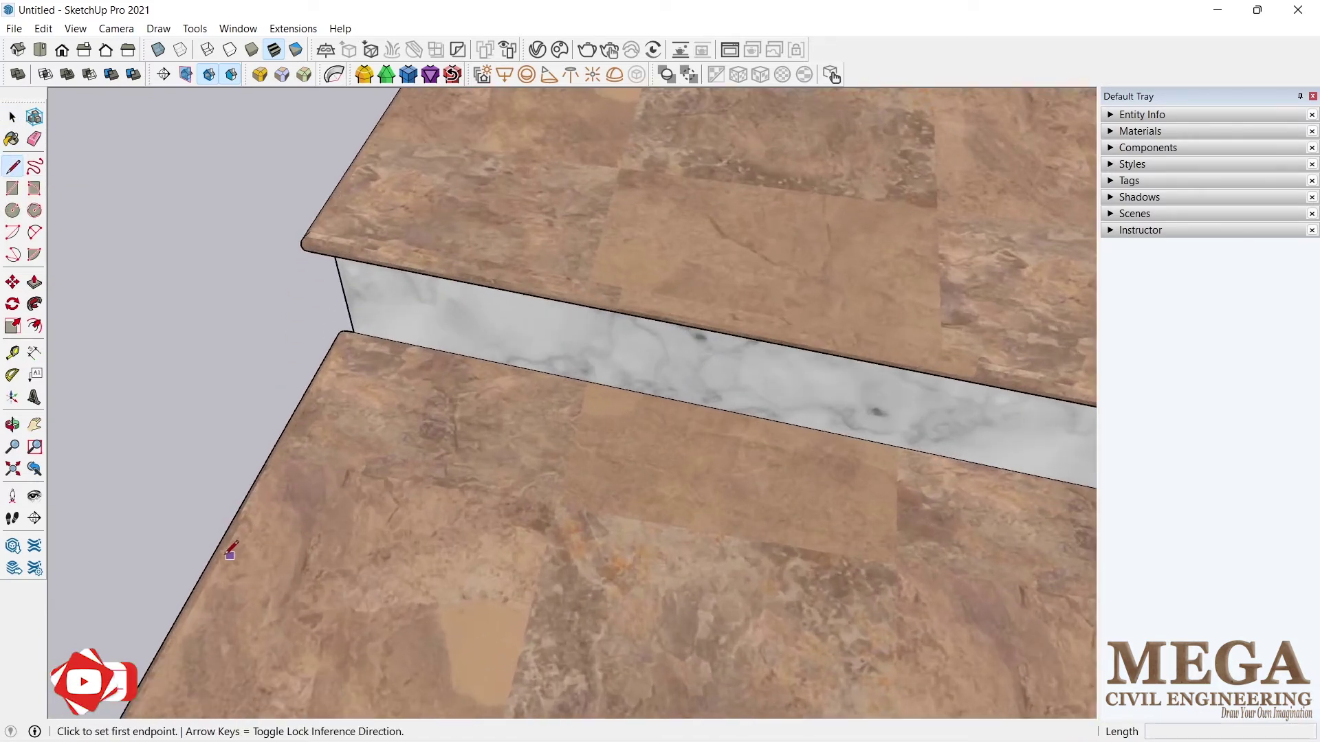
{"action": "scroll", "coordinate": [198, 590], "scroll_direction": "down", "scroll_amount": 3}
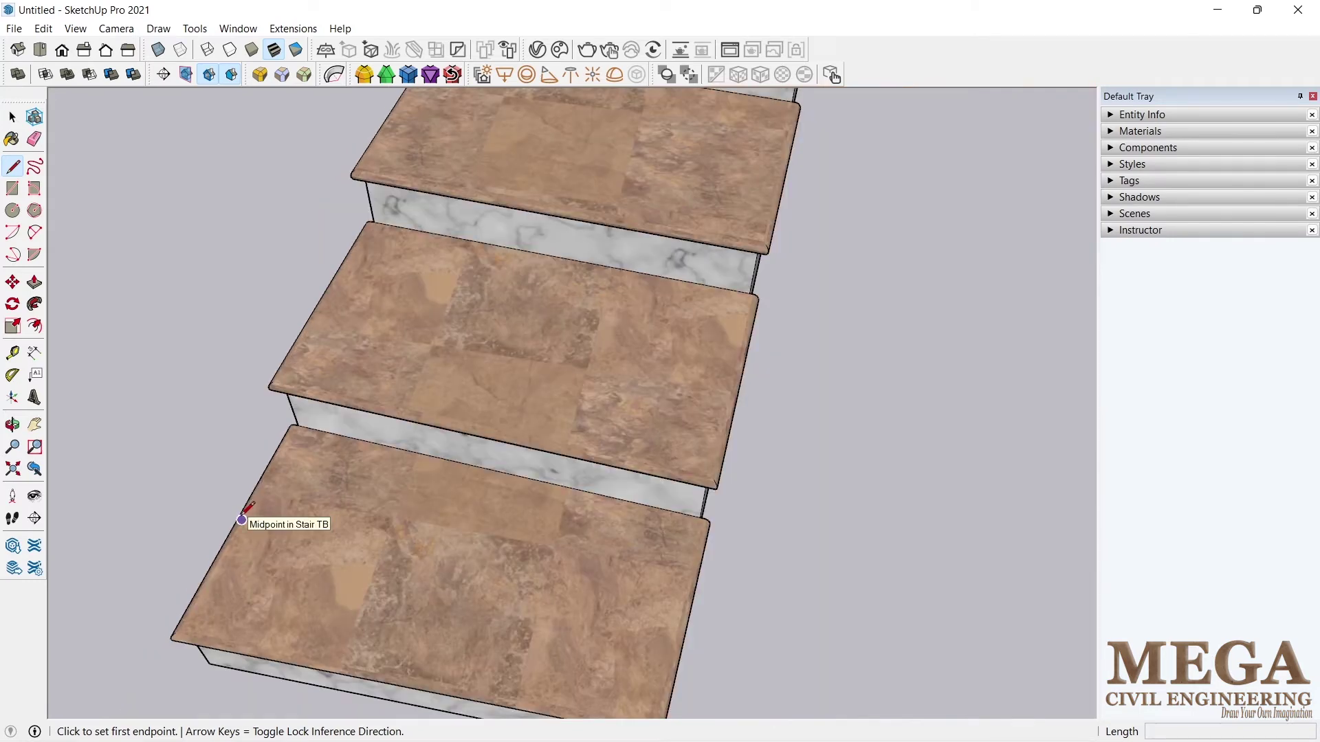
{"action": "left_click", "coordinate": [242, 520]}
{"action": "type", "text": "2"}
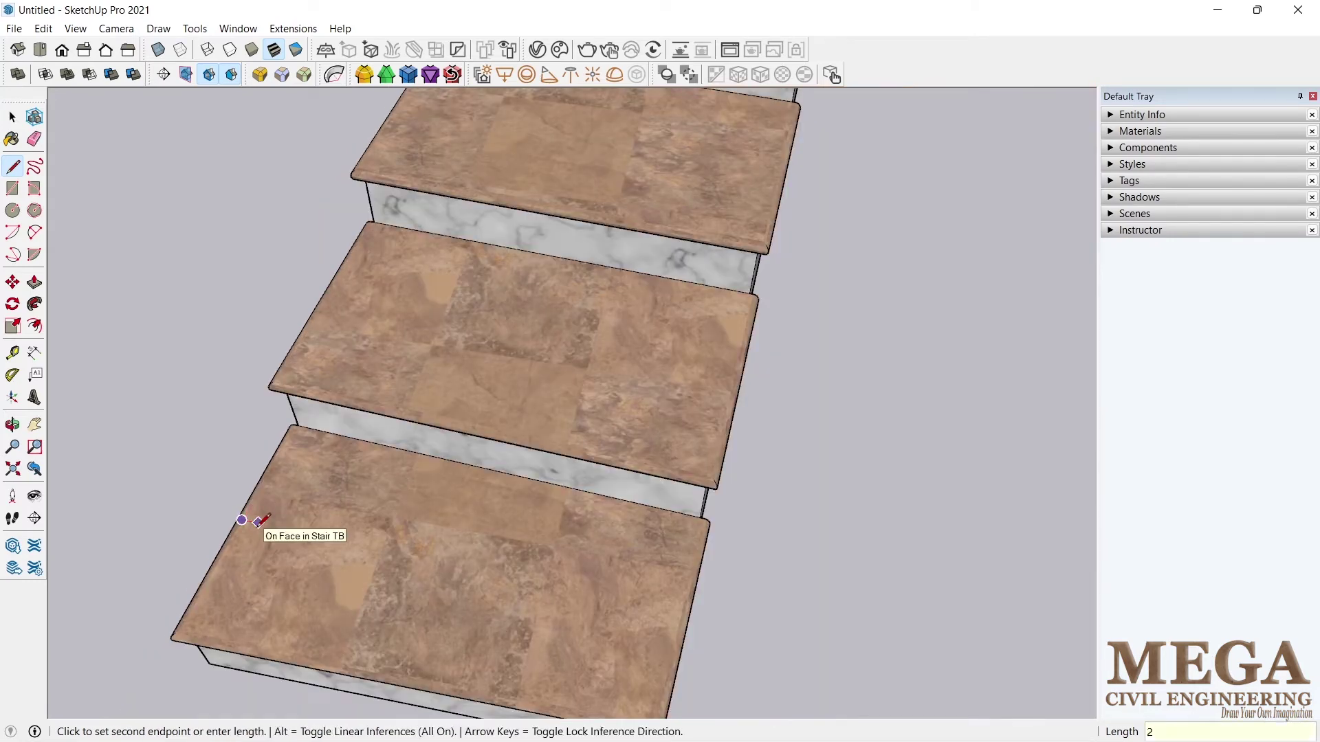
{"action": "key", "text": "Return"}
{"action": "scroll", "coordinate": [260, 526], "scroll_direction": "up", "scroll_amount": 3}
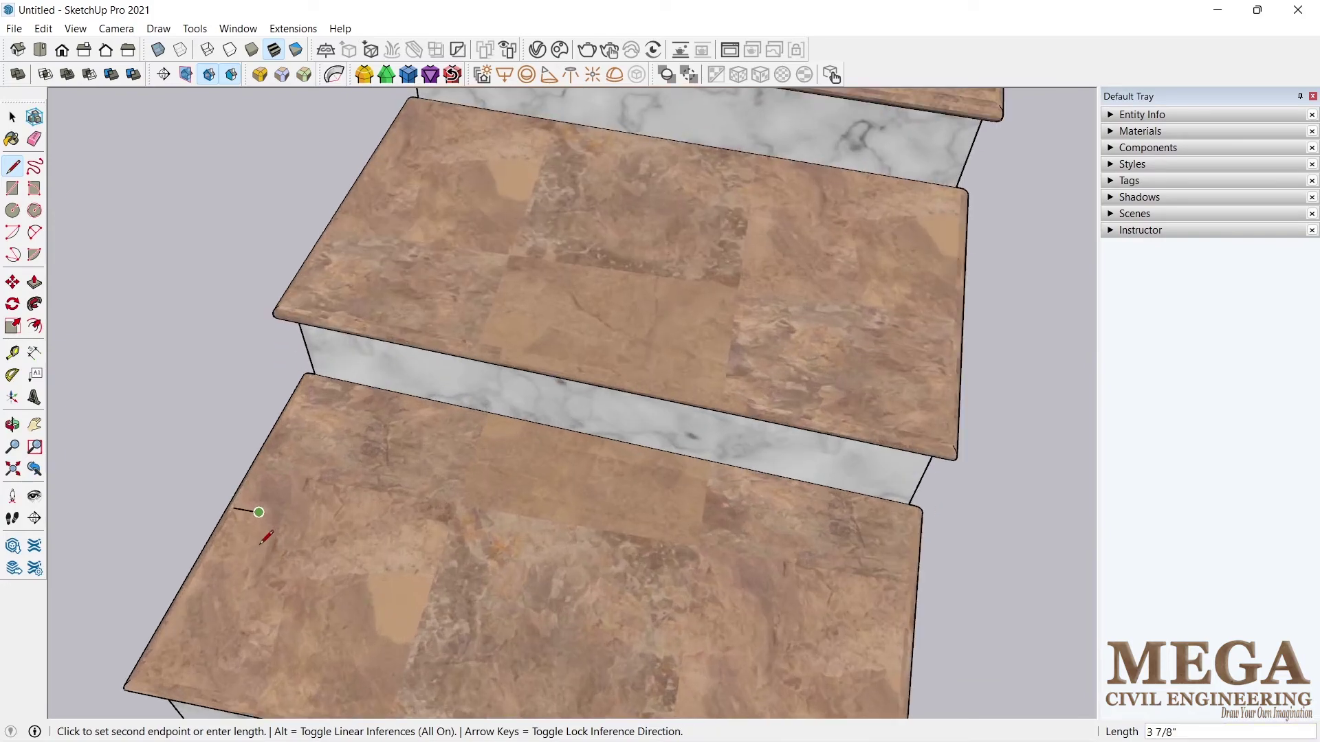
{"action": "key", "text": "Escape"}
- Copy the short line from its edge endpoint to the matching point on the second tread, about 2' 4" away
{"action": "scroll", "coordinate": [275, 539], "scroll_direction": "down", "scroll_amount": 3}
{"action": "middle_click_drag", "start_coordinate": [278, 542], "coordinate": [206, 574]}
{"action": "scroll", "coordinate": [258, 515], "scroll_direction": "up", "scroll_amount": 2}
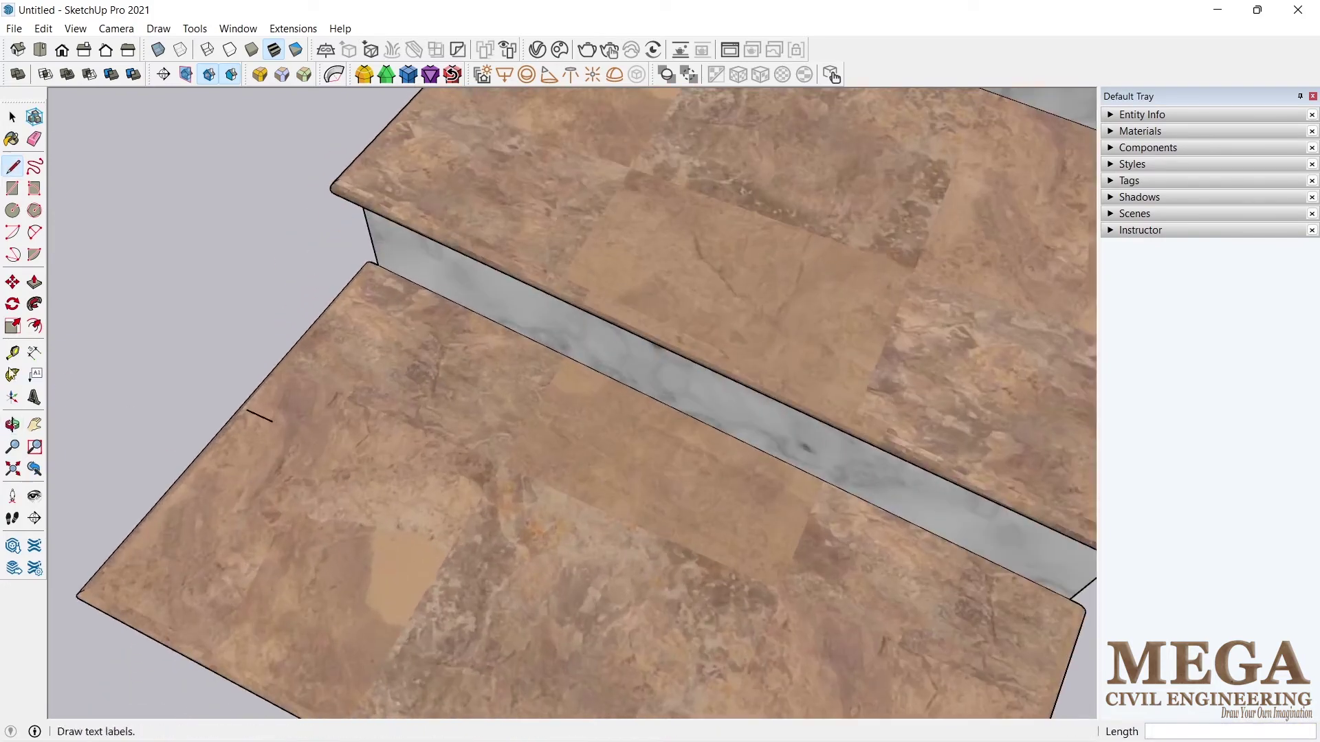
{"action": "left_click", "coordinate": [13, 282]}
{"action": "middle_click_drag", "start_coordinate": [206, 481], "coordinate": [147, 259]}
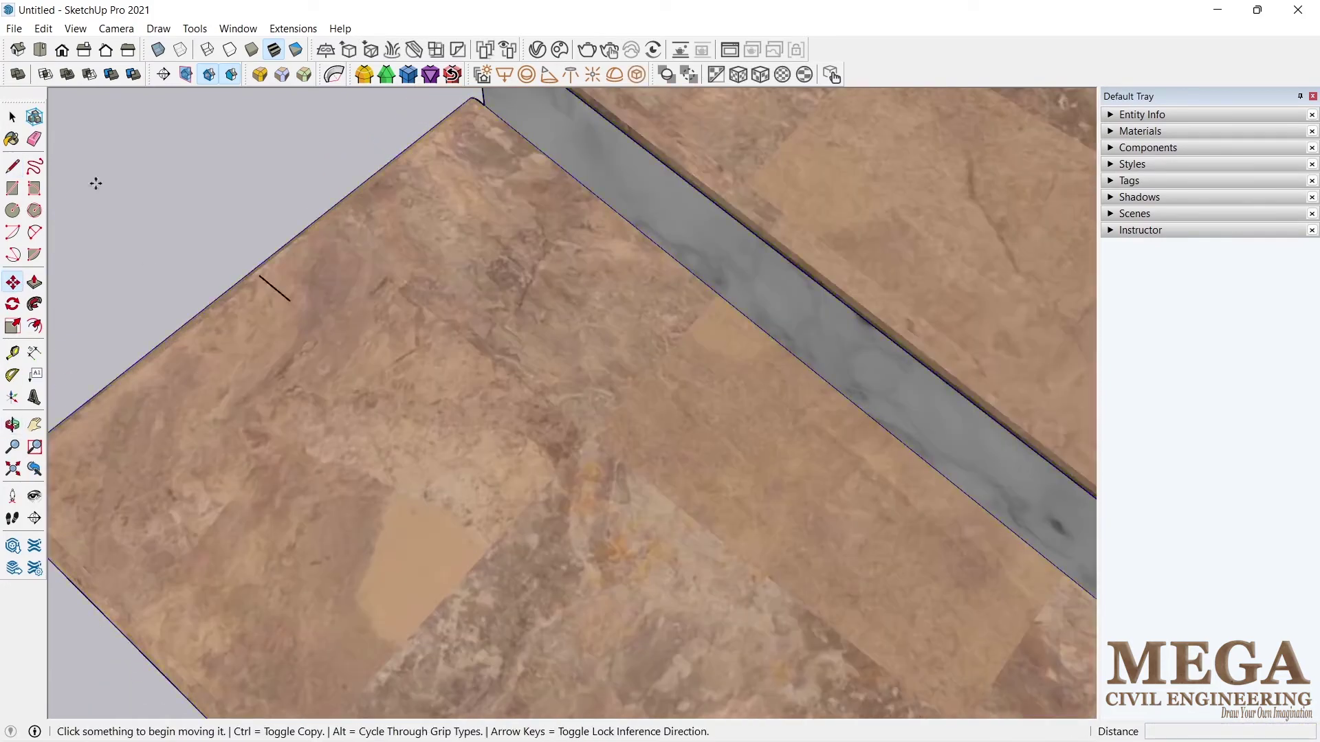
{"action": "left_click", "coordinate": [14, 118]}
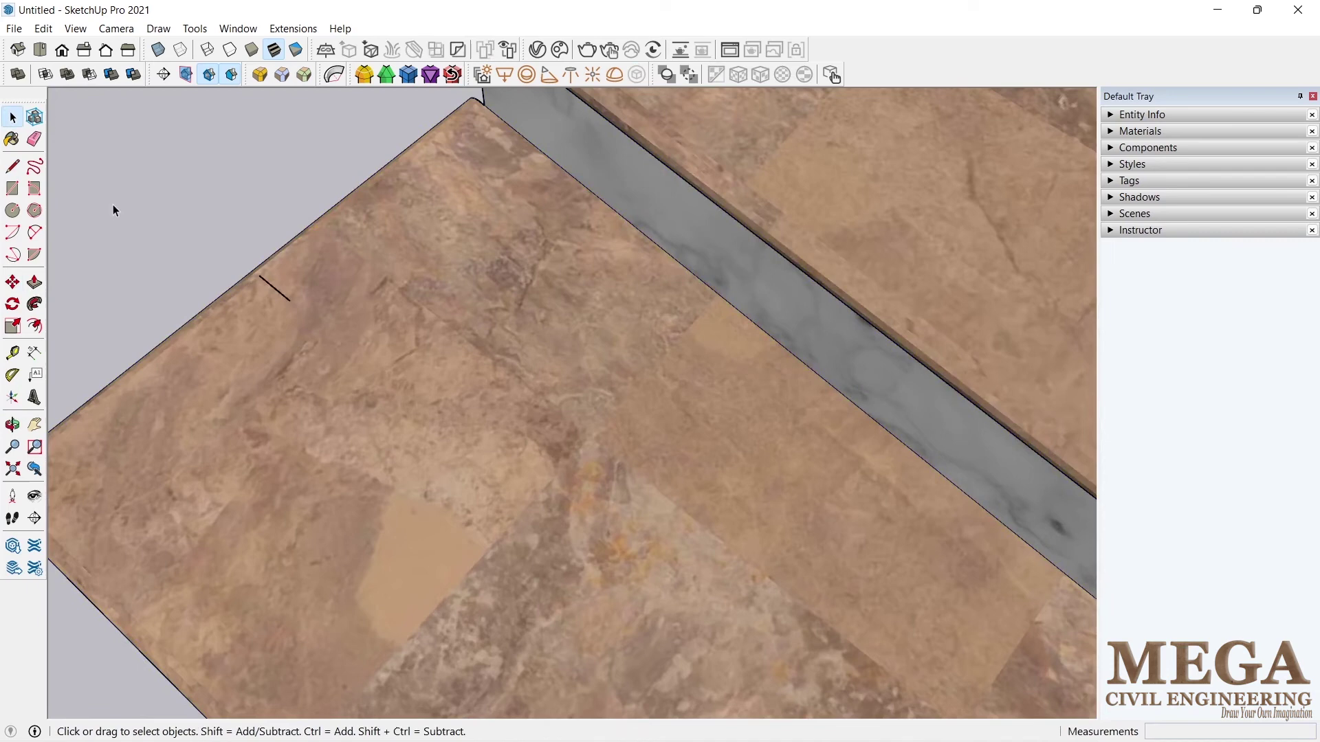
{"action": "left_click", "coordinate": [274, 287]}
{"action": "scroll", "coordinate": [248, 286], "scroll_direction": "up", "scroll_amount": 3}
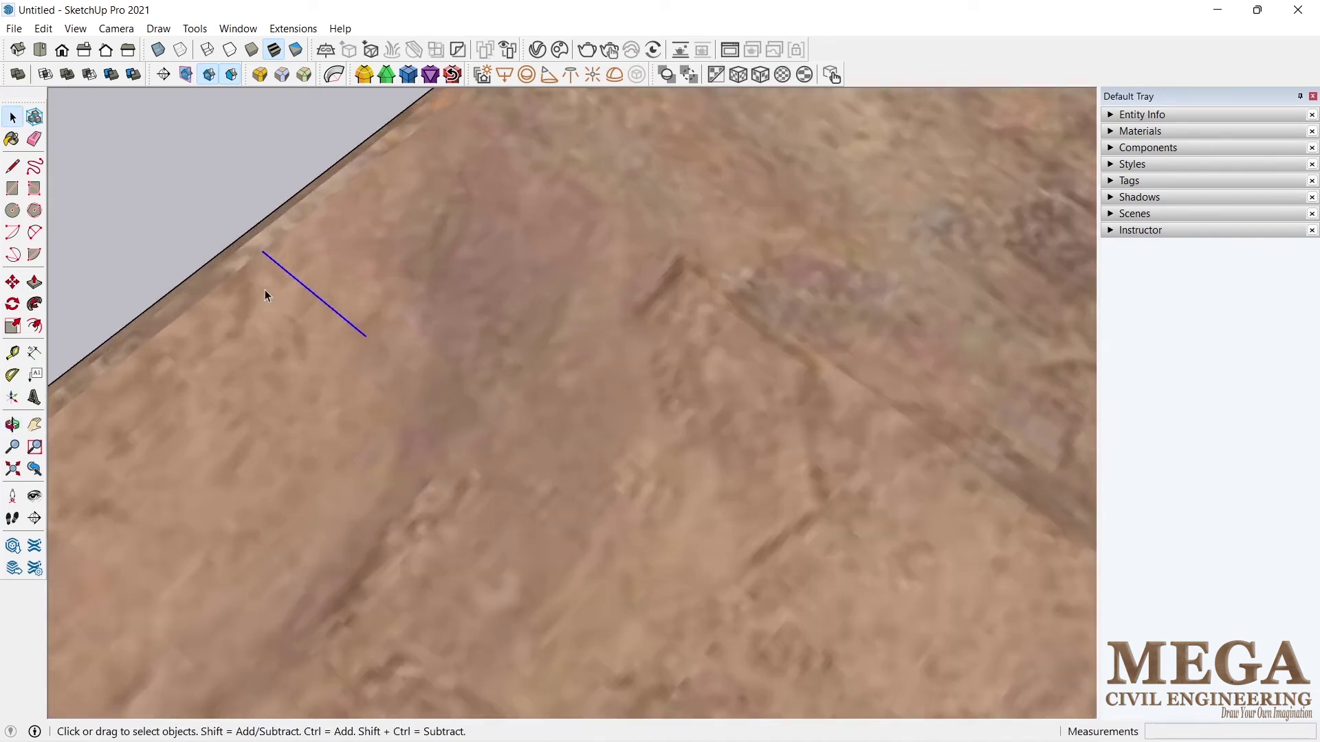
{"action": "left_click", "coordinate": [12, 282]}
{"action": "scroll", "coordinate": [259, 235], "scroll_direction": "up", "scroll_amount": 1}
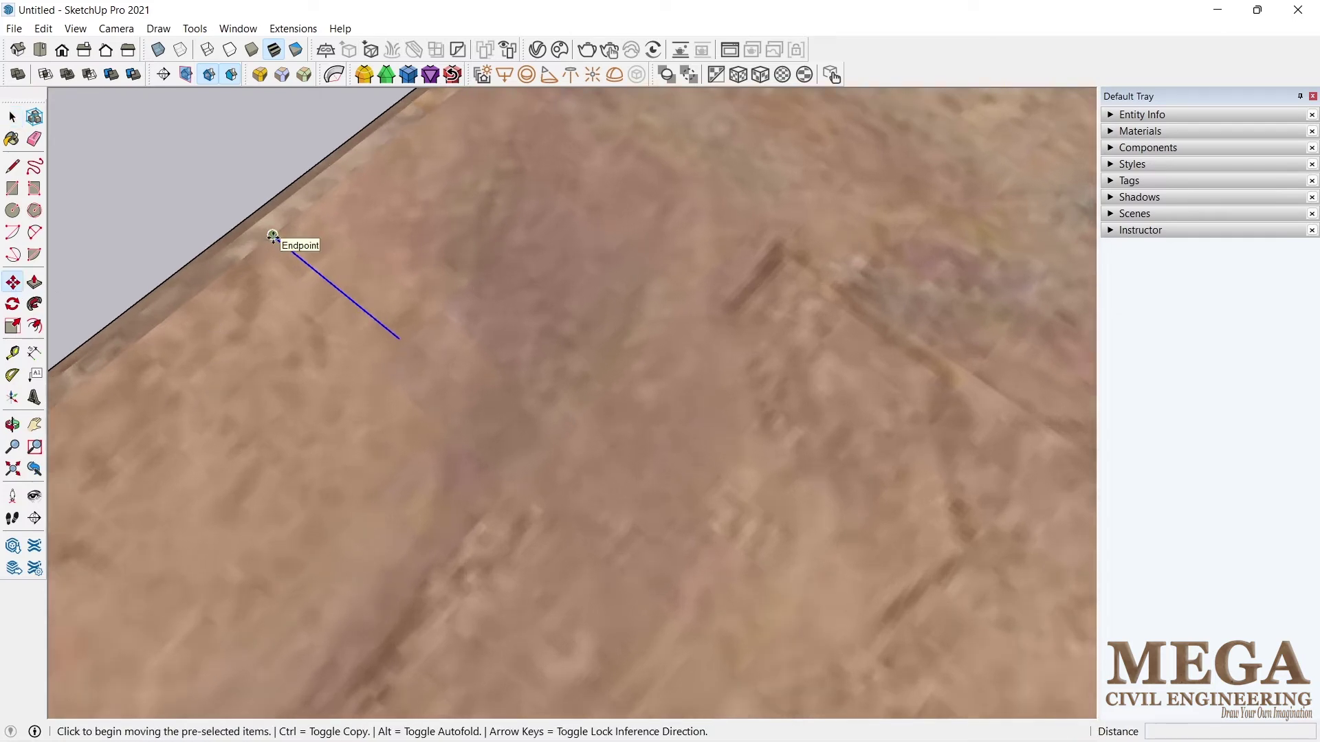
{"action": "left_click", "coordinate": [272, 236]}
{"action": "key", "text": "ctrl"}
{"action": "scroll", "coordinate": [437, 288], "scroll_direction": "down", "scroll_amount": 2}
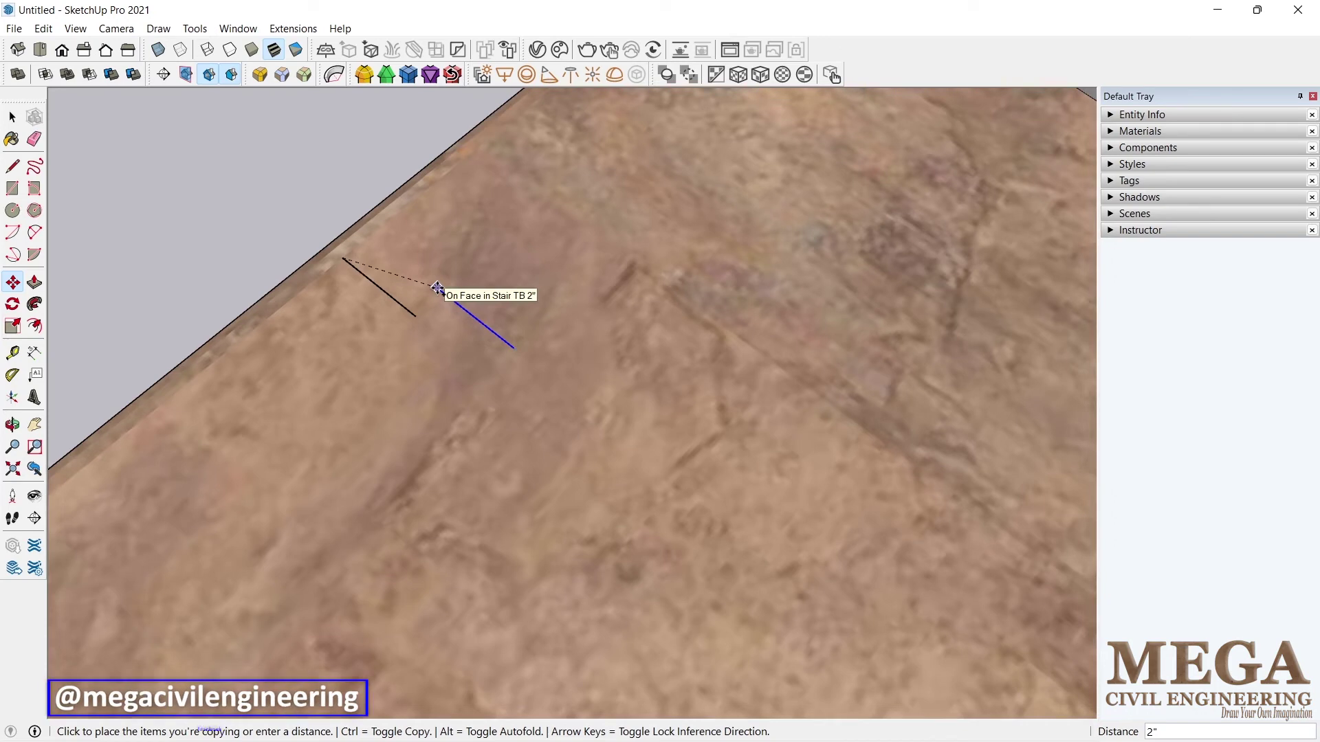
{"action": "scroll", "coordinate": [440, 275], "scroll_direction": "down", "scroll_amount": 1}
{"action": "scroll", "coordinate": [440, 271], "scroll_direction": "down", "scroll_amount": 1}
{"action": "middle_click_drag", "start_coordinate": [440, 270], "coordinate": [282, 471]}
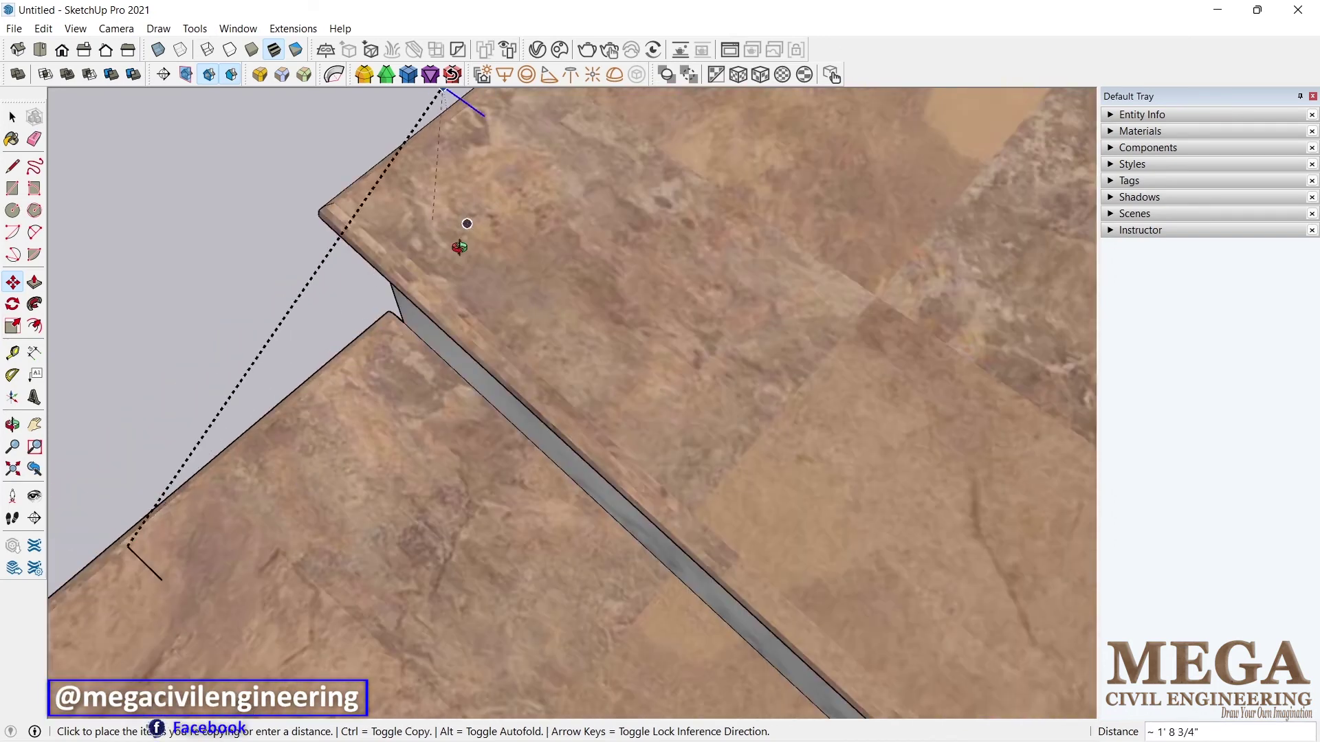
{"action": "middle_click_drag", "start_coordinate": [462, 226], "coordinate": [407, 508]}
{"action": "scroll", "coordinate": [677, 396], "scroll_direction": "up", "scroll_amount": 3}
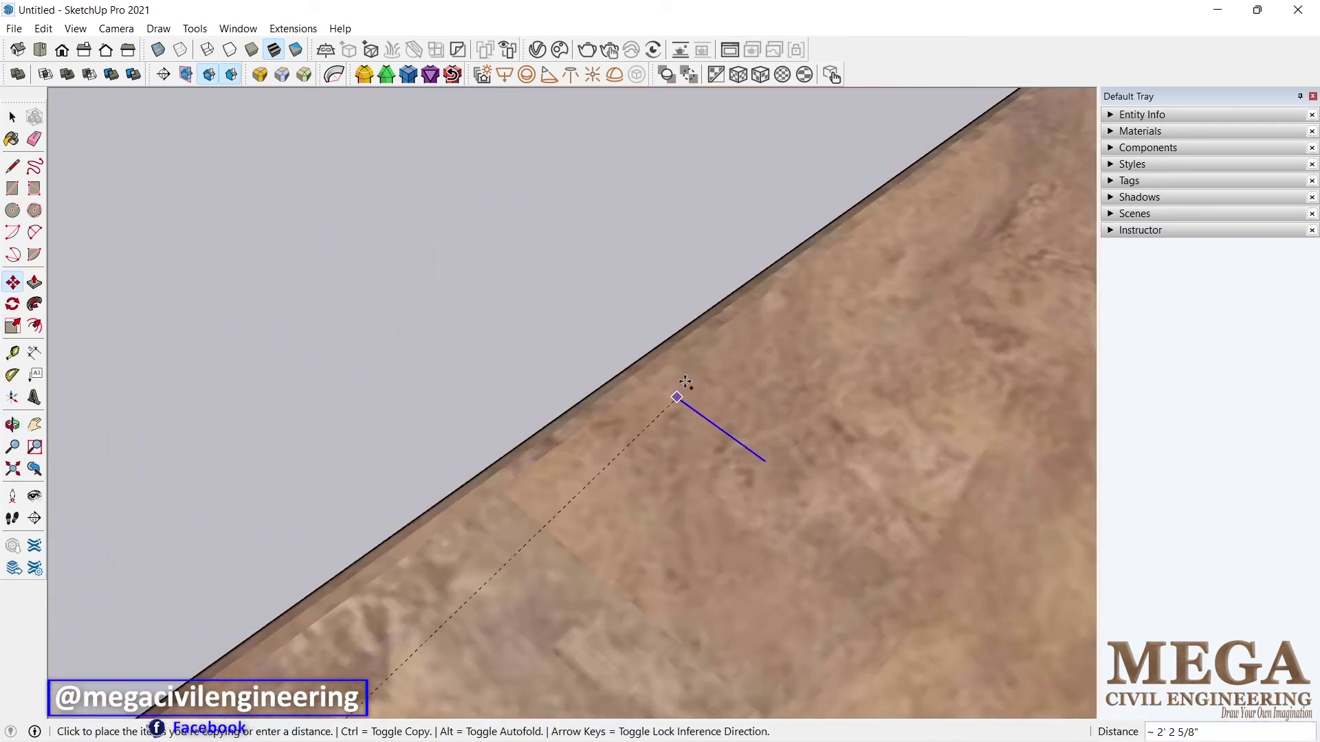
{"action": "left_click", "coordinate": [706, 339]}
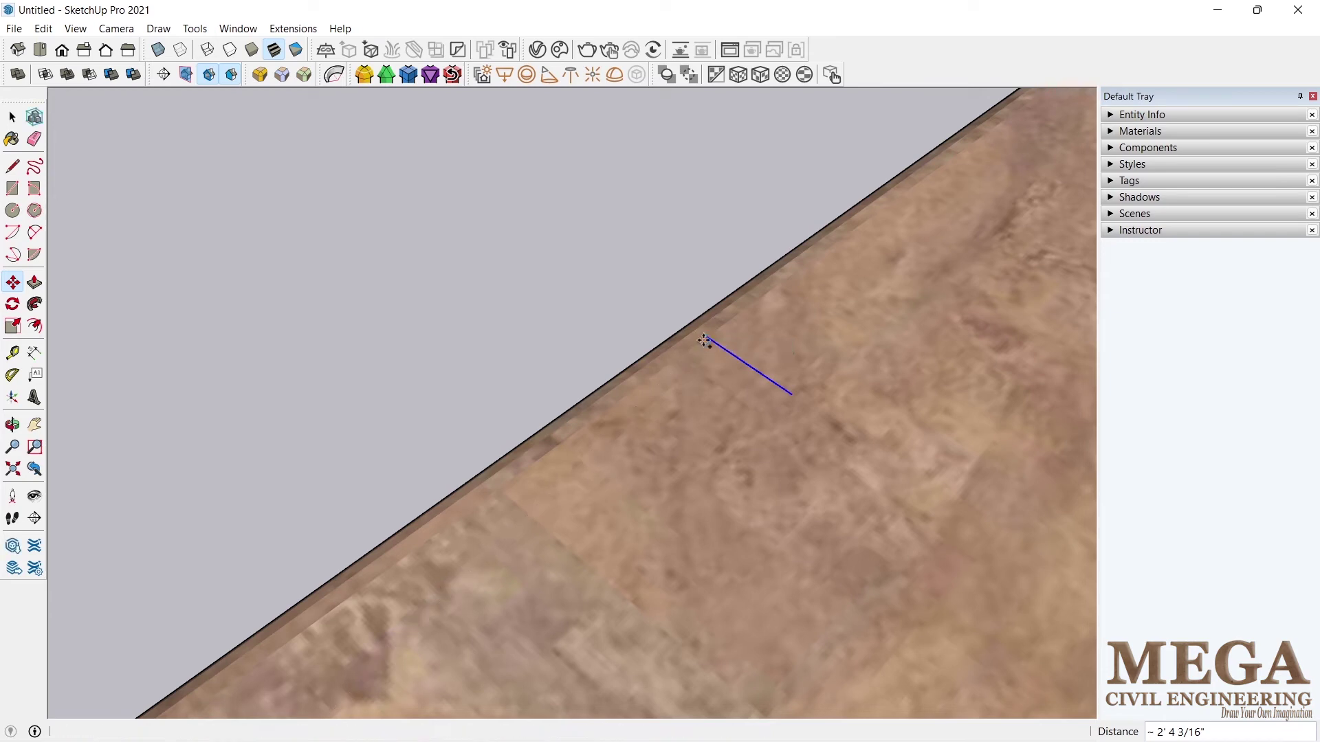
- Array the copied line to 9 copies so that each higher tread gets one
{"action": "type", "text": "9"}
{"action": "key", "text": "Return"}
{"action": "scroll", "coordinate": [705, 339], "scroll_direction": "down", "scroll_amount": 8}
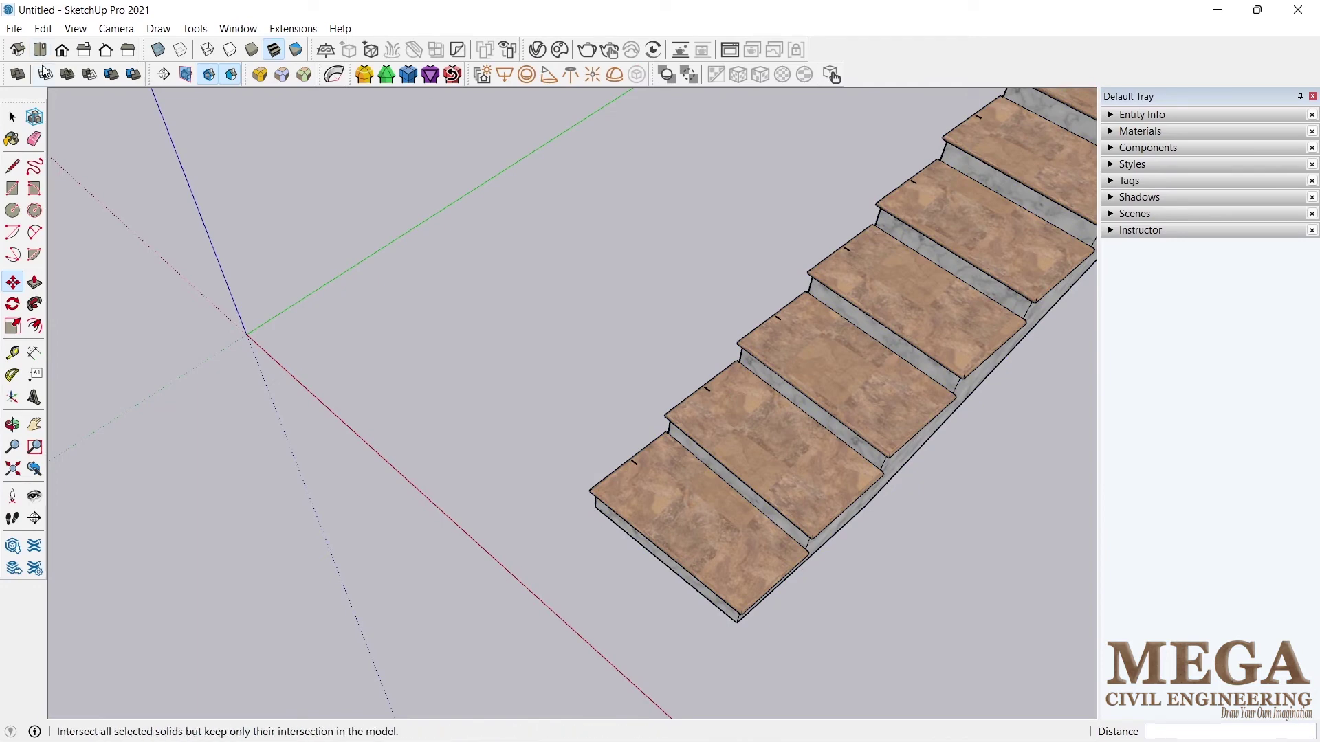
- Start MajRail and configure a type B rail with 4' height and 0" run and perpendicular offsets
{"action": "left_click", "coordinate": [288, 29]}
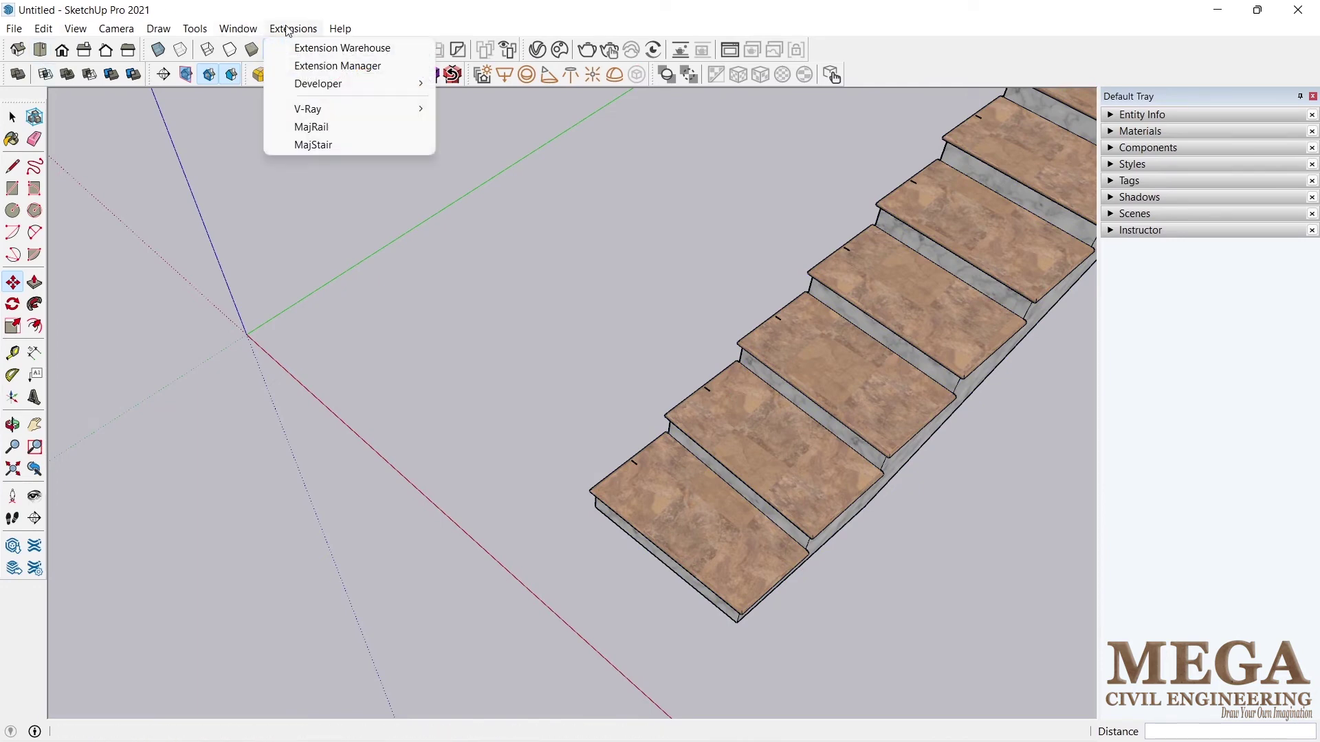
{"action": "left_click", "coordinate": [324, 127]}
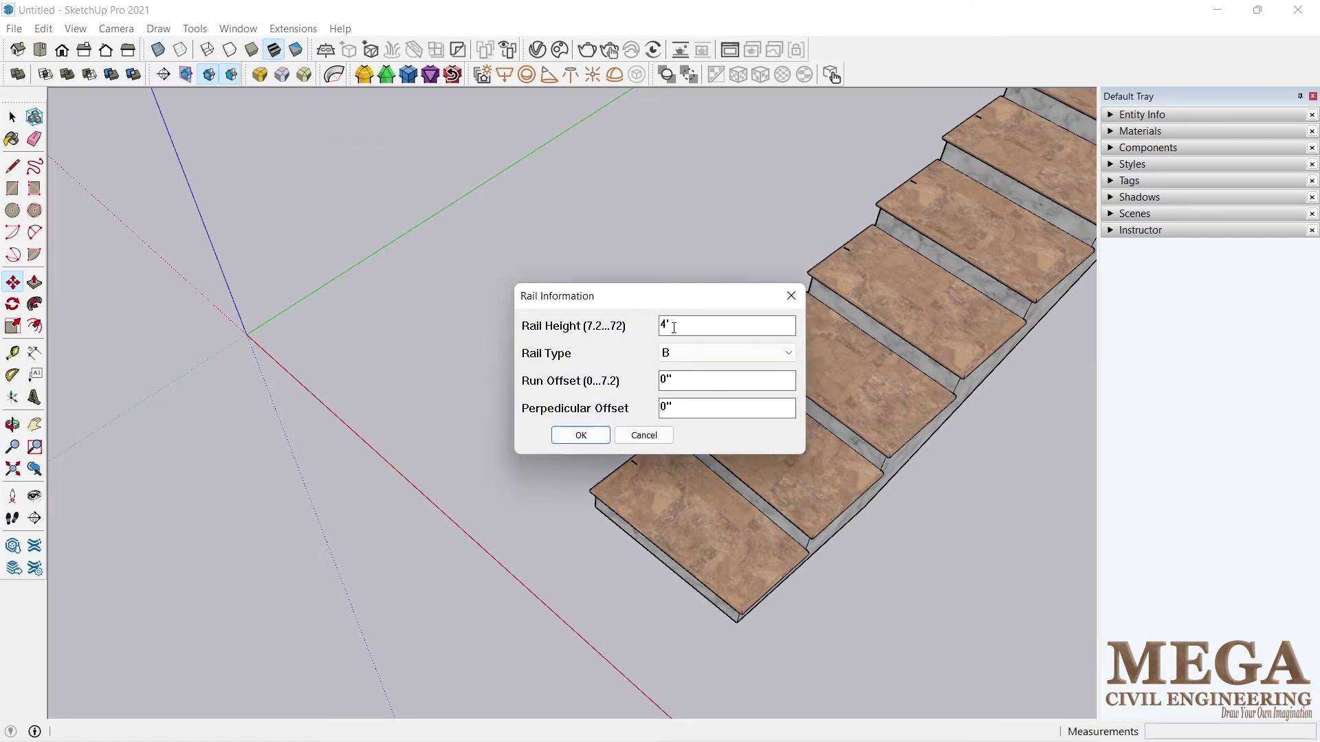
{"action": "left_click", "coordinate": [697, 354]}
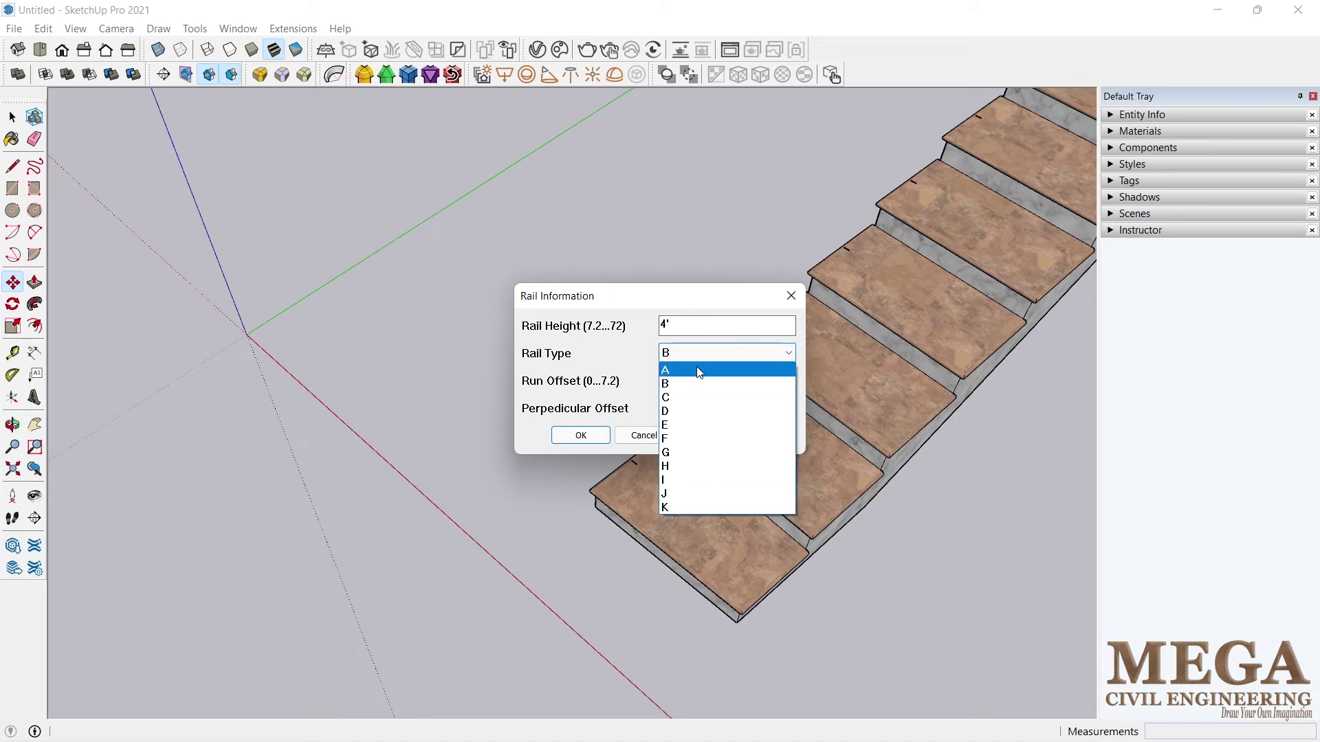
{"action": "left_click", "coordinate": [695, 380]}
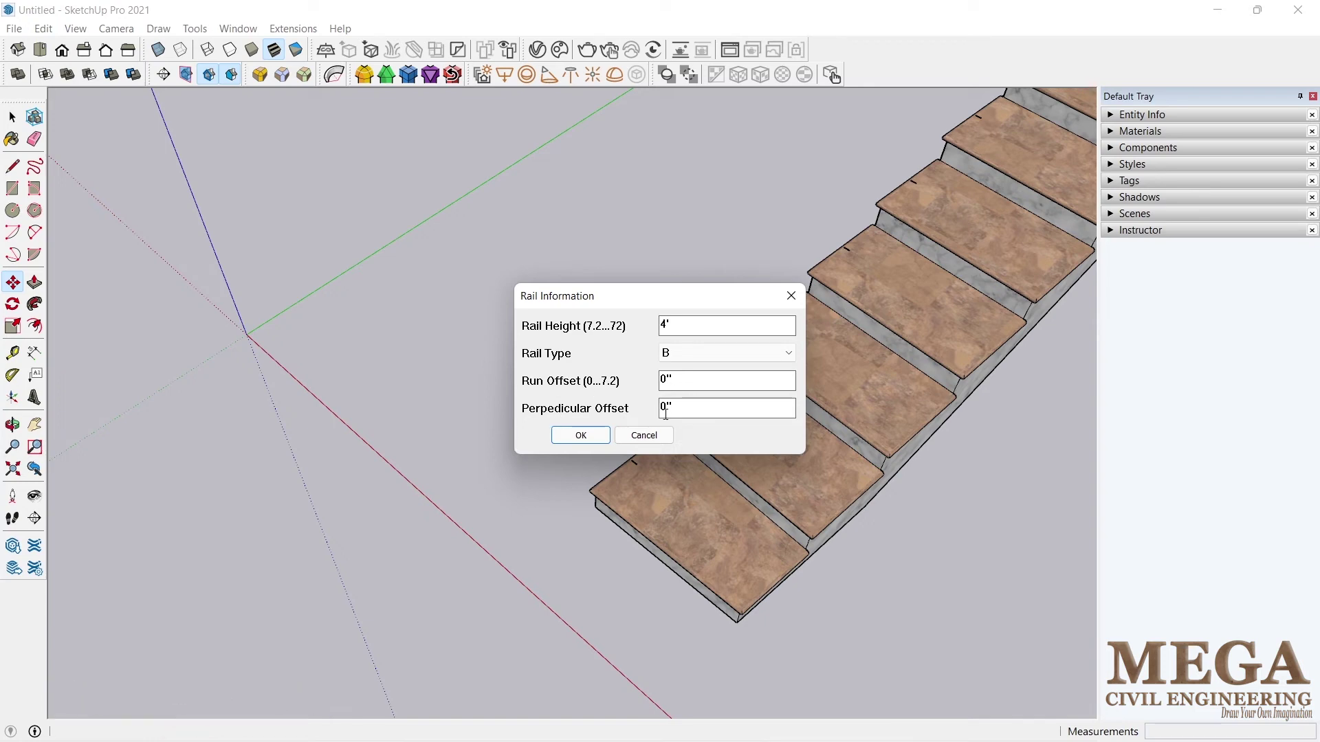
{"action": "left_click", "coordinate": [580, 435]}
- Place a rail pole at the inner end of each tread's short guide line, from lowest to highest, and generate the railing
{"action": "middle_click_drag", "start_coordinate": [389, 471], "coordinate": [500, 564]}
{"action": "scroll", "coordinate": [641, 462], "scroll_direction": "up", "scroll_amount": 1}
{"action": "scroll", "coordinate": [688, 429], "scroll_direction": "up", "scroll_amount": 2}
{"action": "left_click", "coordinate": [687, 429]}
{"action": "scroll", "coordinate": [951, 311], "scroll_direction": "down", "scroll_amount": 2}
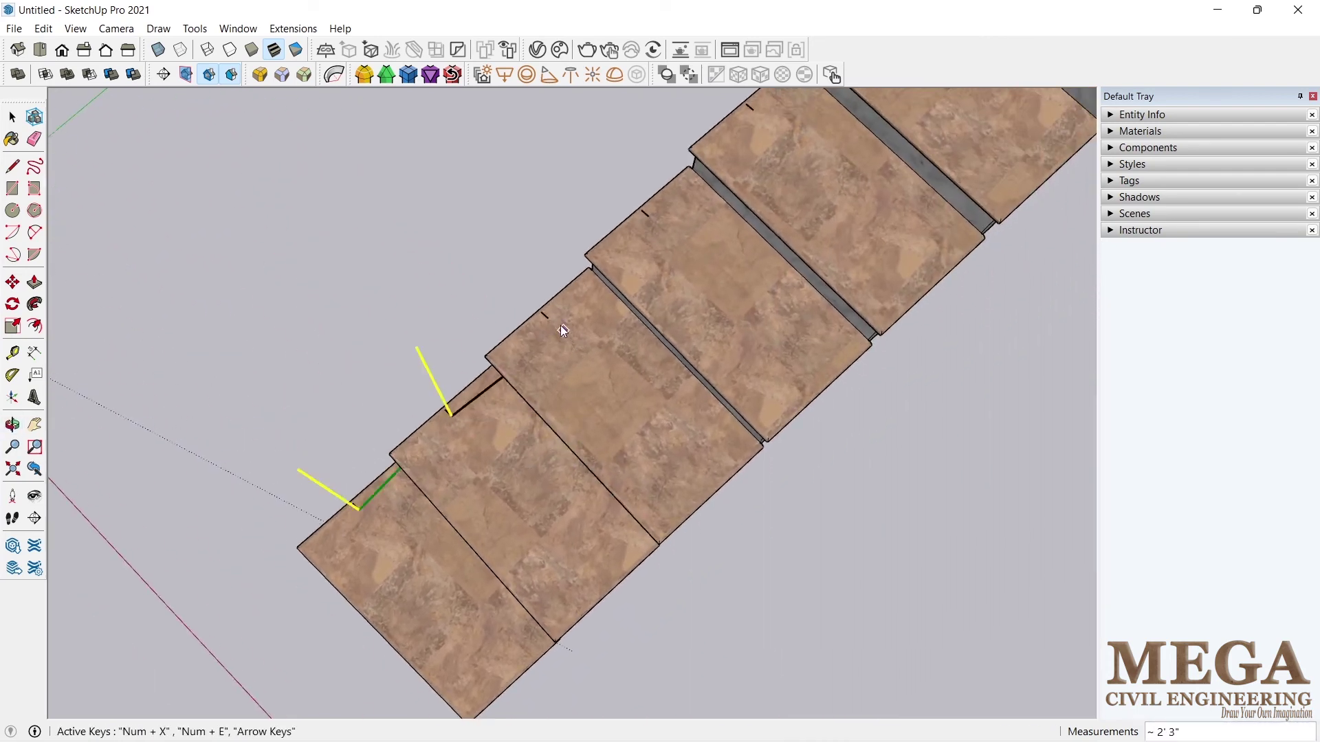
{"action": "mouse_move", "coordinate": [545, 316]}
{"action": "middle_mouse_down"}
{"action": "mouse_move", "coordinate": [662, 403]}
{"action": "mouse_move", "coordinate": [602, 358]}
{"action": "mouse_move", "coordinate": [462, 445]}
{"action": "mouse_move", "coordinate": [523, 299]}
{"action": "middle_mouse_up"}
{"action": "left_click", "coordinate": [494, 294]}
{"action": "left_click", "coordinate": [632, 227]}
{"action": "middle_click_drag", "start_coordinate": [702, 322], "coordinate": [569, 458], "text": "shift"}
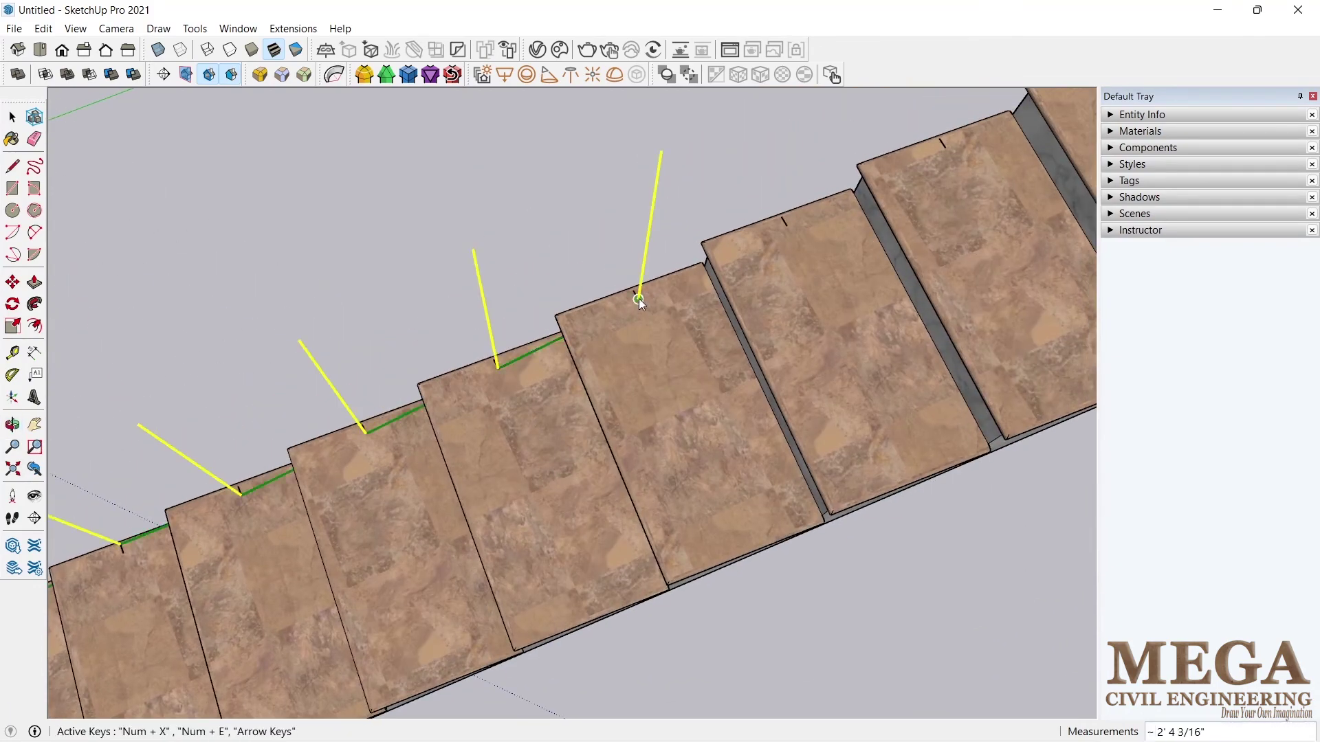
{"action": "left_click", "coordinate": [636, 290]}
{"action": "middle_click_drag", "start_coordinate": [708, 385], "coordinate": [544, 470], "text": "shift"}
{"action": "left_click", "coordinate": [619, 300]}
{"action": "middle_click_drag", "start_coordinate": [699, 415], "coordinate": [514, 501], "text": "shift"}
{"action": "left_click", "coordinate": [580, 311]}
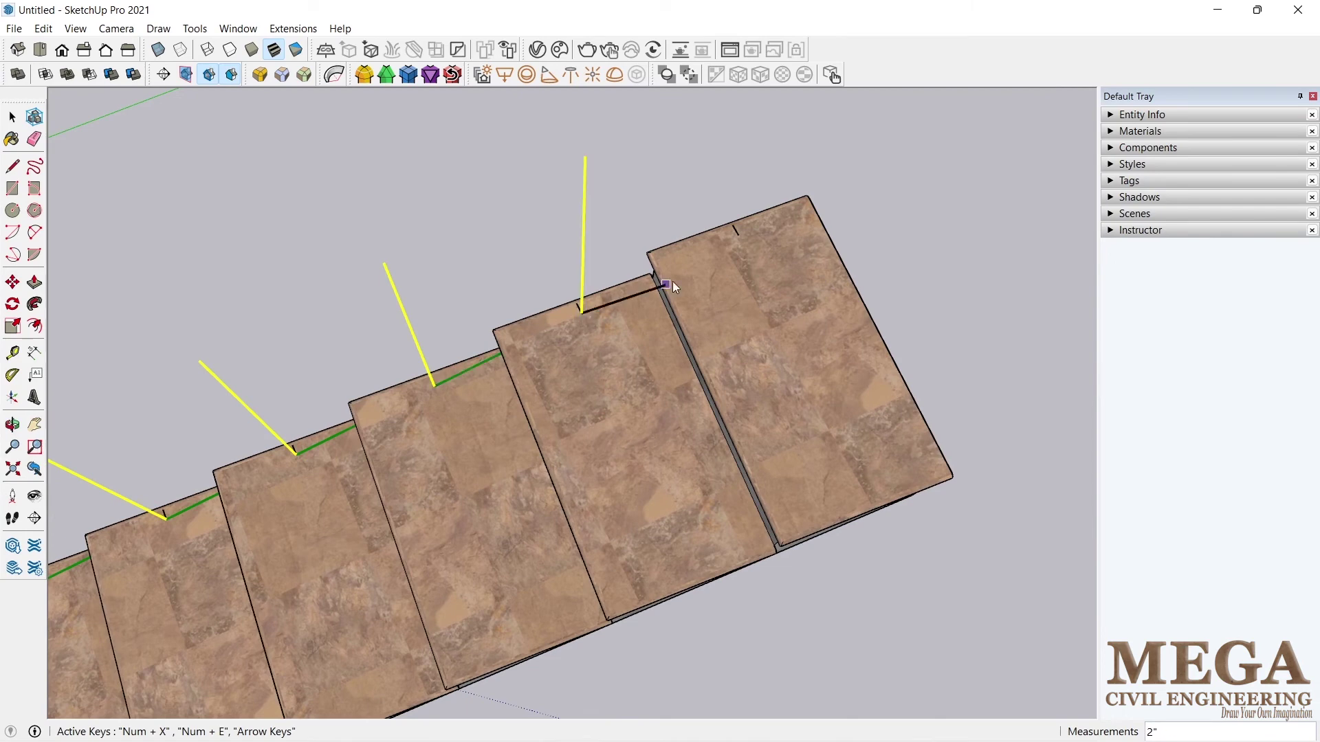
{"action": "left_click", "coordinate": [738, 237]}
{"action": "key", "text": "Return"}
- Examine the finished railing's poles, horizontal bars and handrail along the staircase from several angles
{"action": "scroll", "coordinate": [639, 380], "scroll_direction": "down", "scroll_amount": 5}
{"action": "middle_click_drag", "start_coordinate": [548, 448], "coordinate": [715, 266]}
{"action": "scroll", "coordinate": [644, 393], "scroll_direction": "down", "scroll_amount": 5}
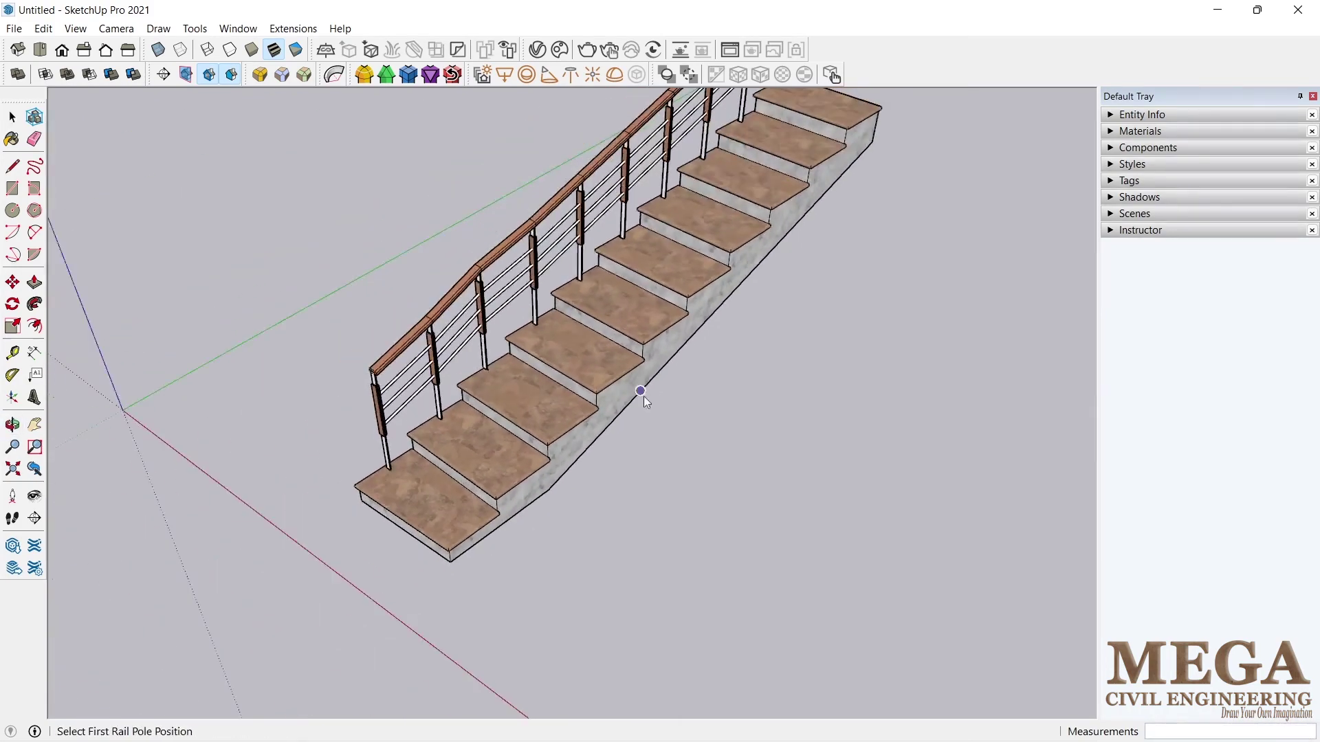
{"action": "middle_click_drag", "start_coordinate": [522, 476], "coordinate": [551, 457]}
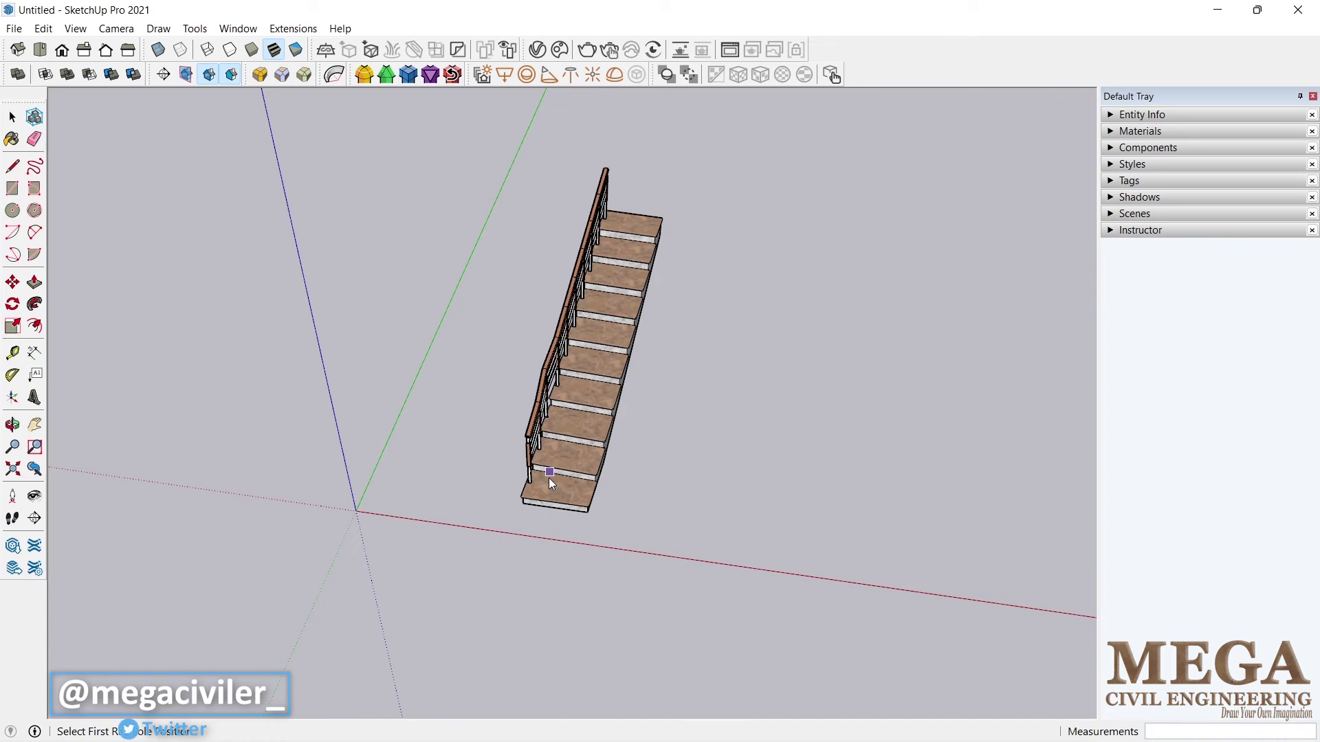
{"action": "middle_click_drag", "start_coordinate": [550, 480], "coordinate": [426, 342]}
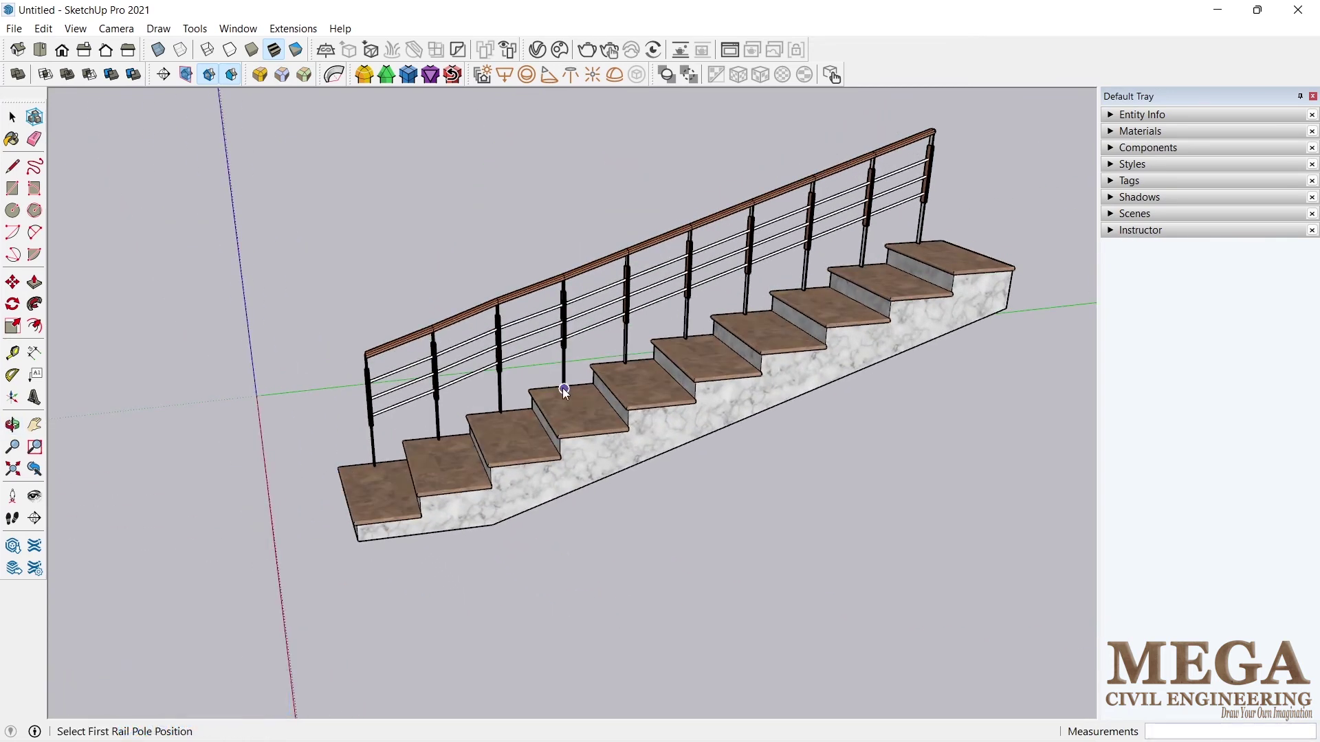